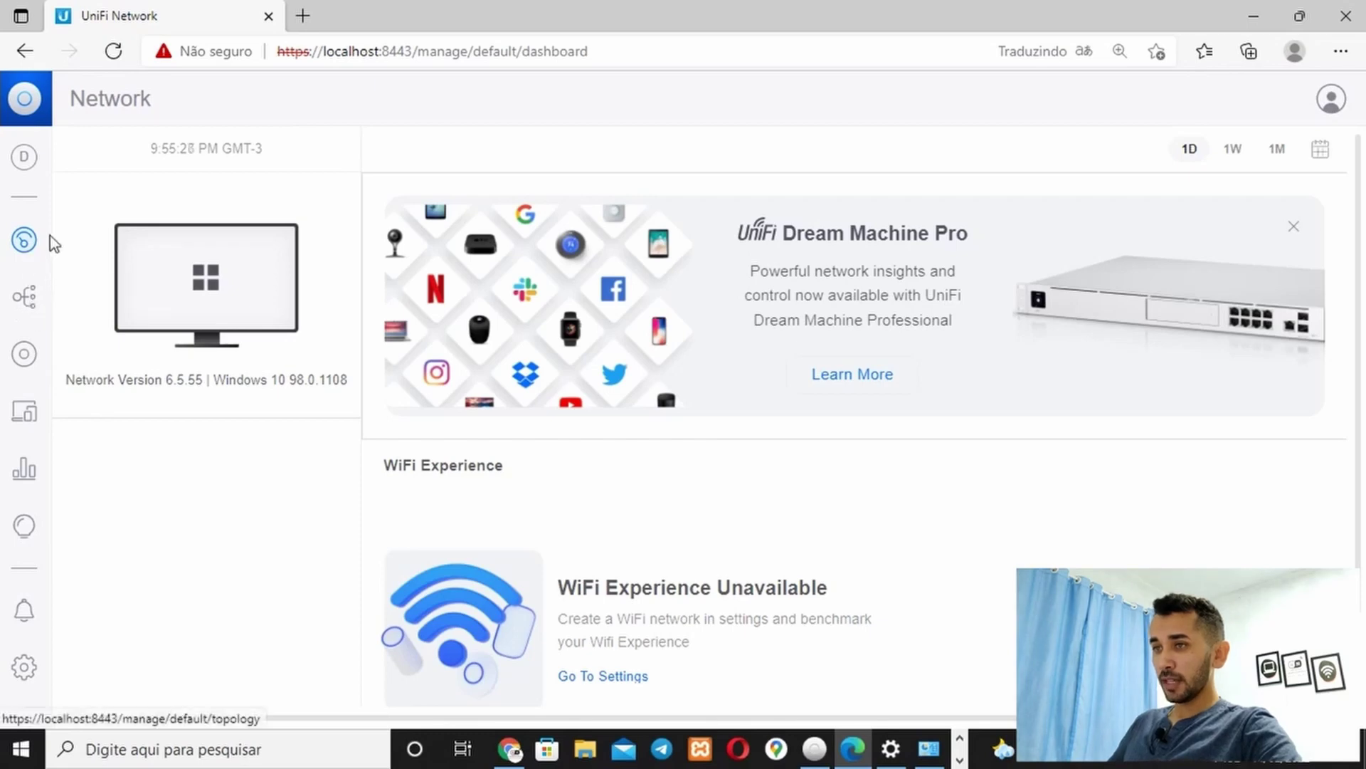
# Open the UAP-AC-LR in the topology view and inspect its model, MAC, IP and firmware version
pyautogui.click(24, 296)
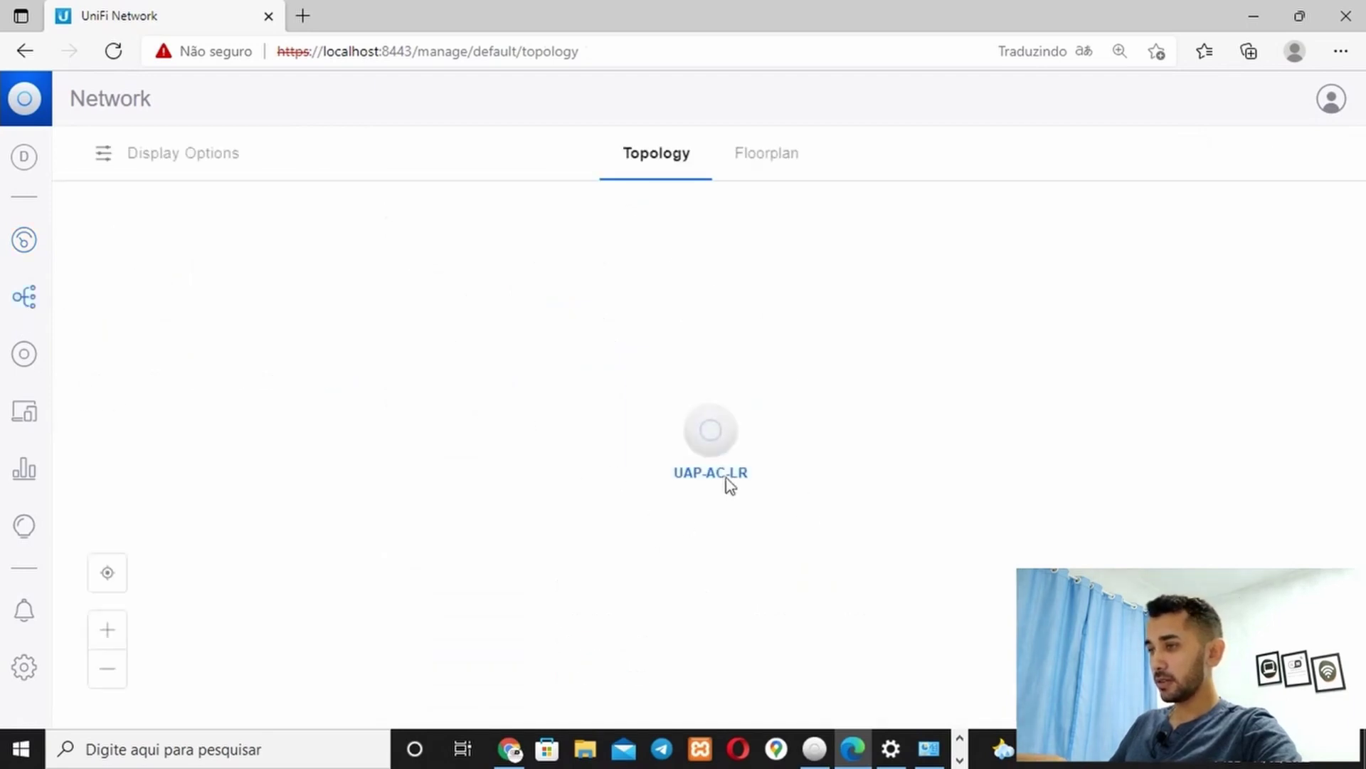
pyautogui.click(704, 438)
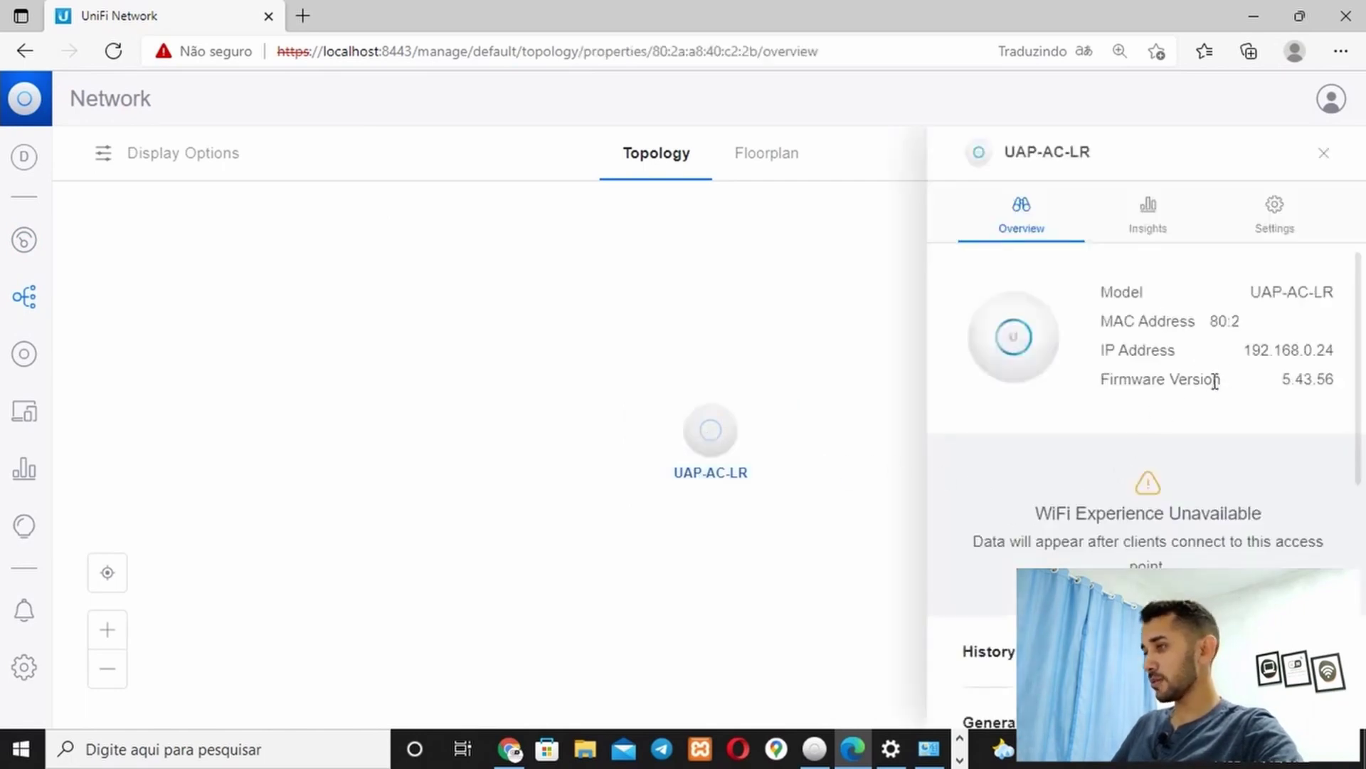
pyautogui.moveTo(1244, 292); pyautogui.dragTo(1336, 293)
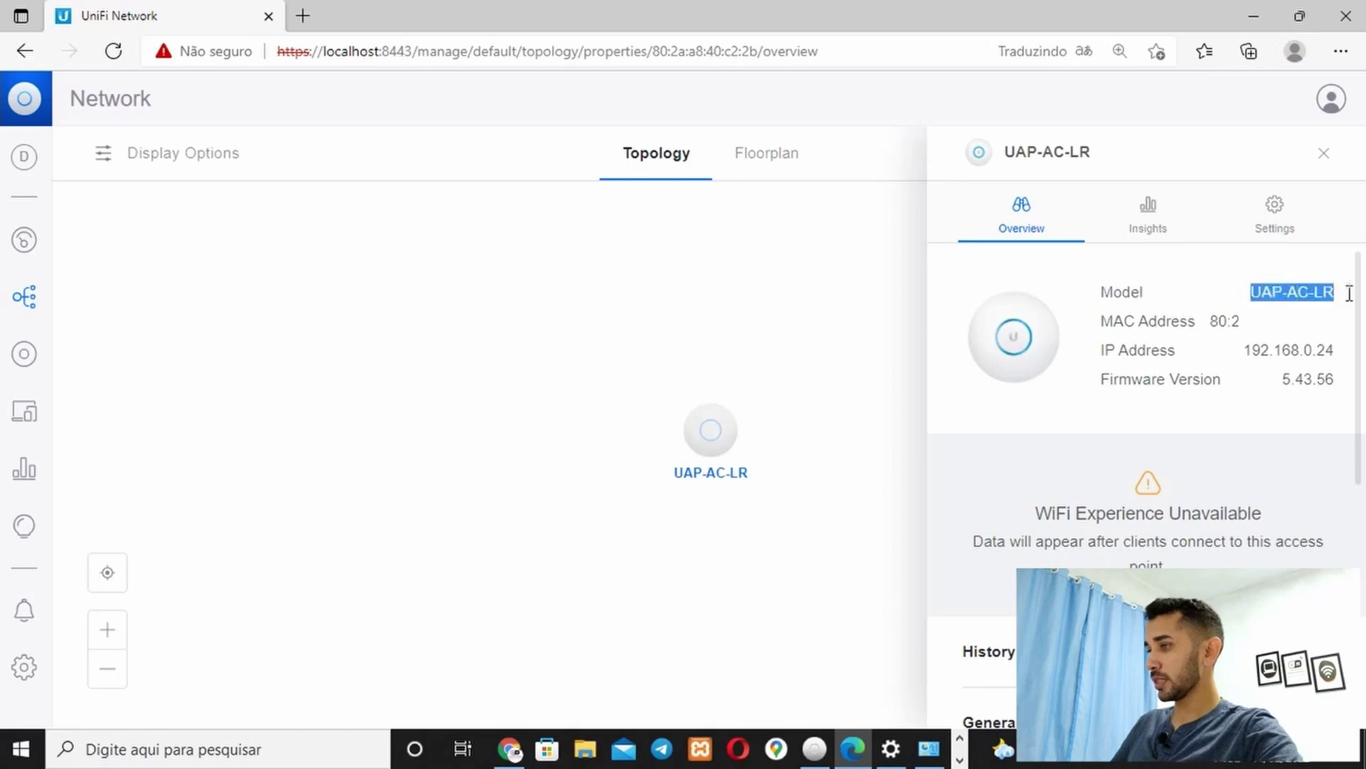
pyautogui.moveTo(1205, 324); pyautogui.dragTo(1241, 321)
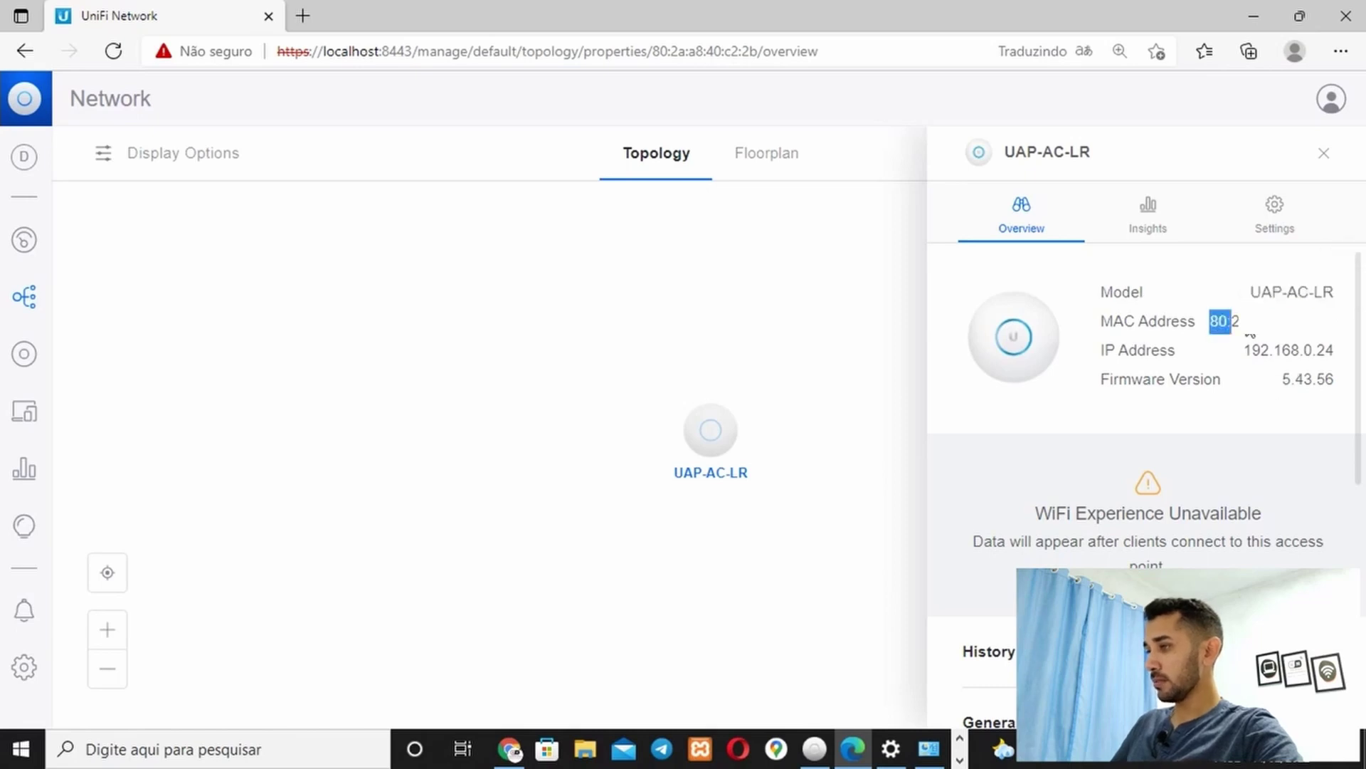
pyautogui.doubleClick(1287, 347)
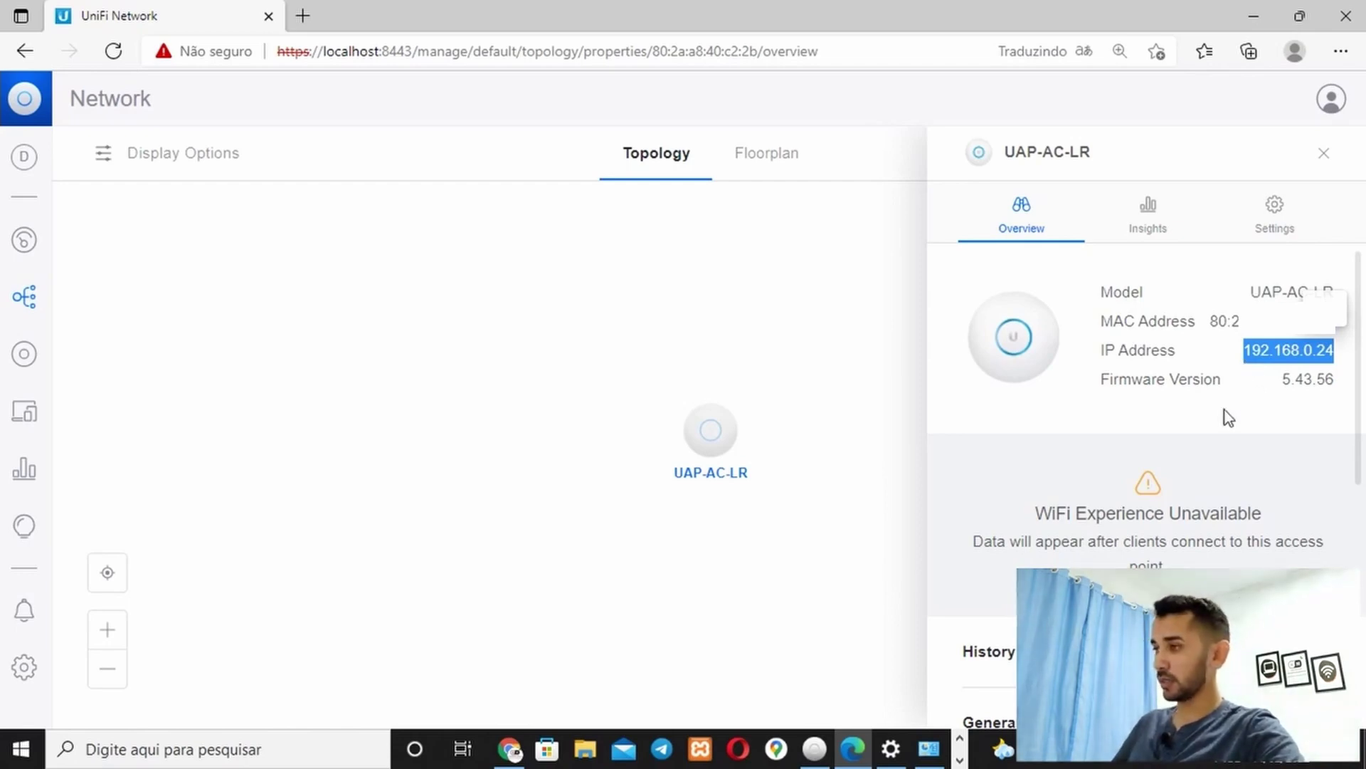
pyautogui.click(1269, 417)
pyautogui.doubleClick(1308, 380)
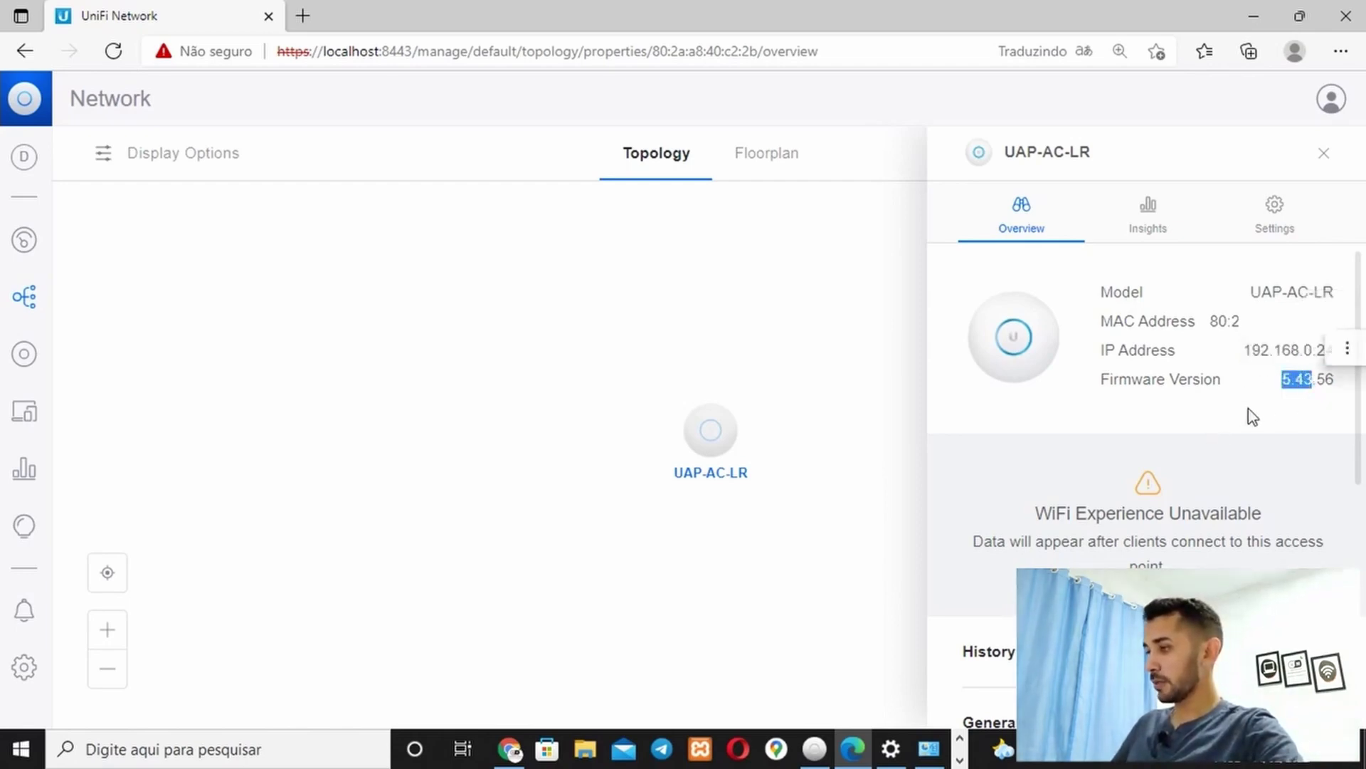
# Expand and collapse the access point's history, then expand the Uplink (Wired) details
pyautogui.scroll(-3, 1217, 413)
pyautogui.scroll(-1, 1216, 413)
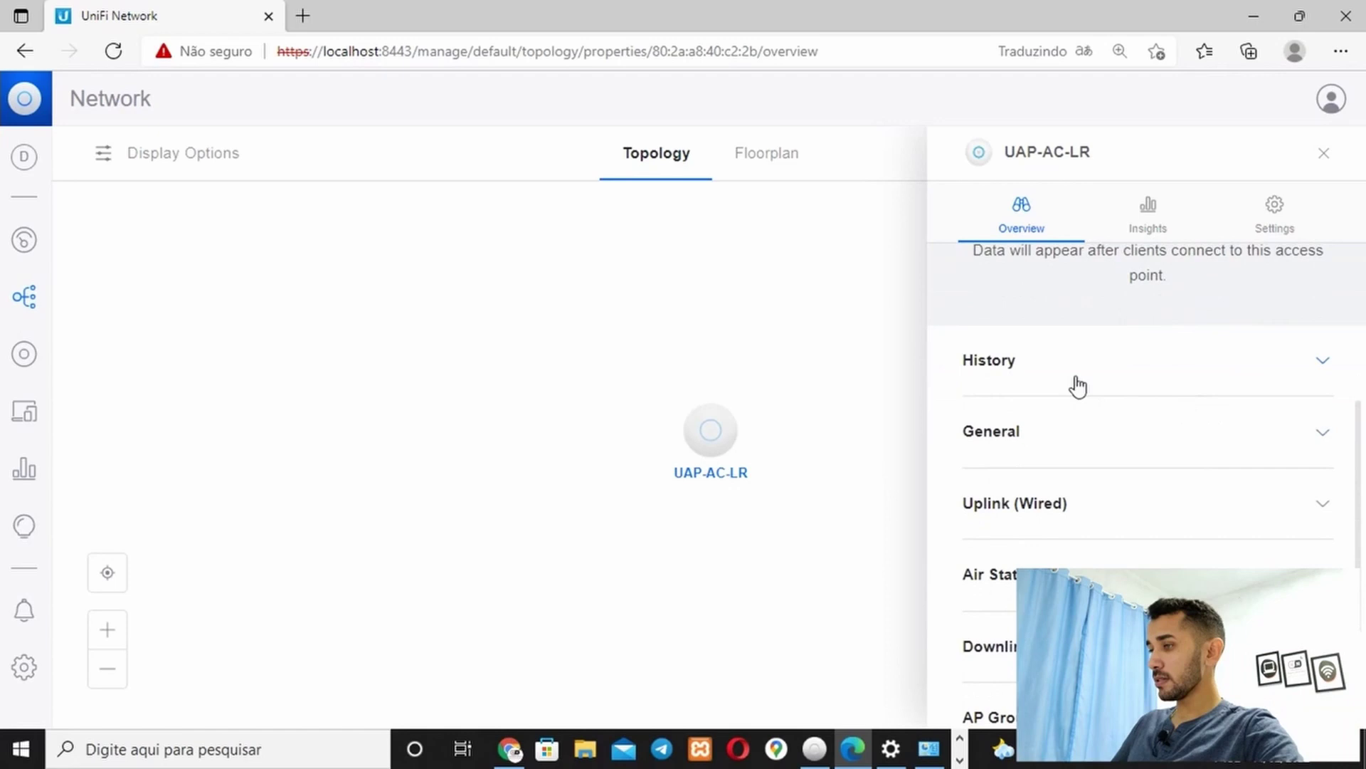
pyautogui.click(1183, 367)
pyautogui.scroll(1, 1210, 436)
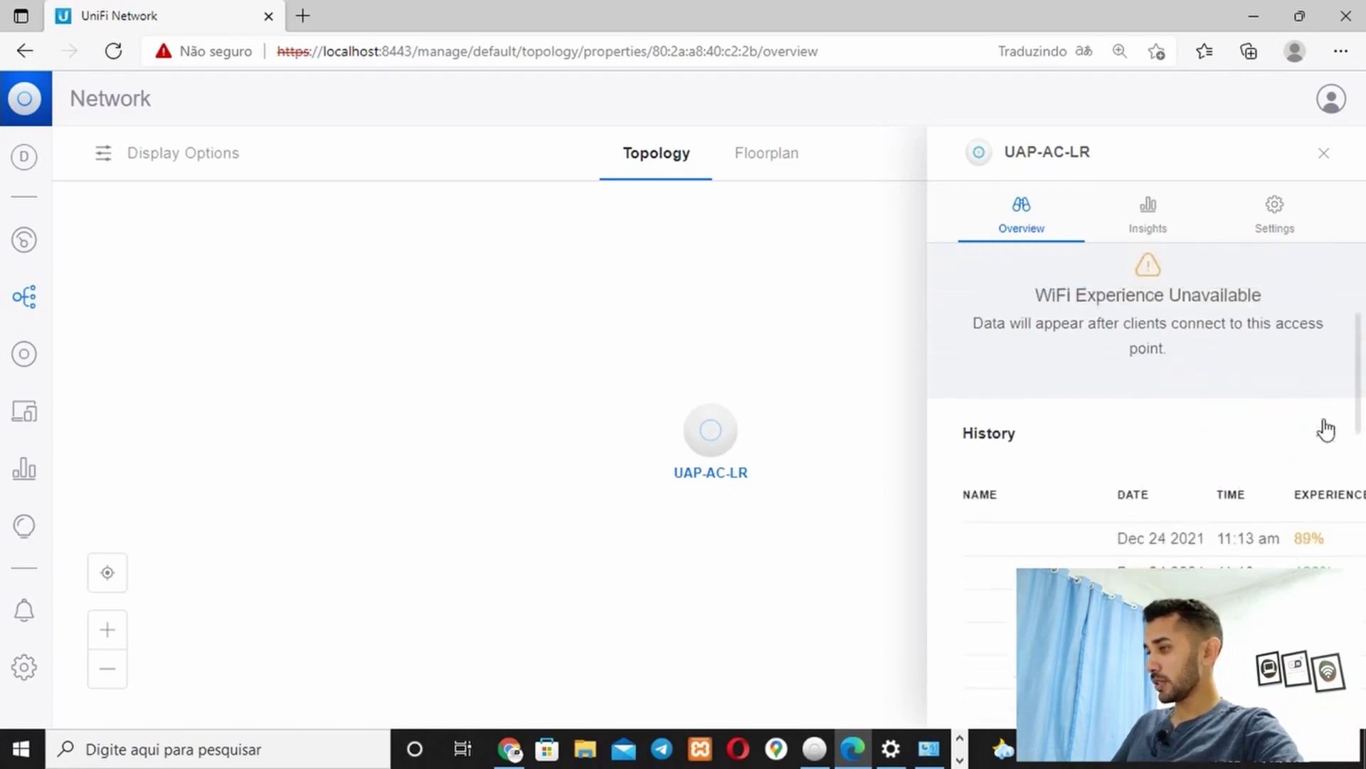
pyautogui.click(1322, 437)
pyautogui.scroll(-3, 1156, 486)
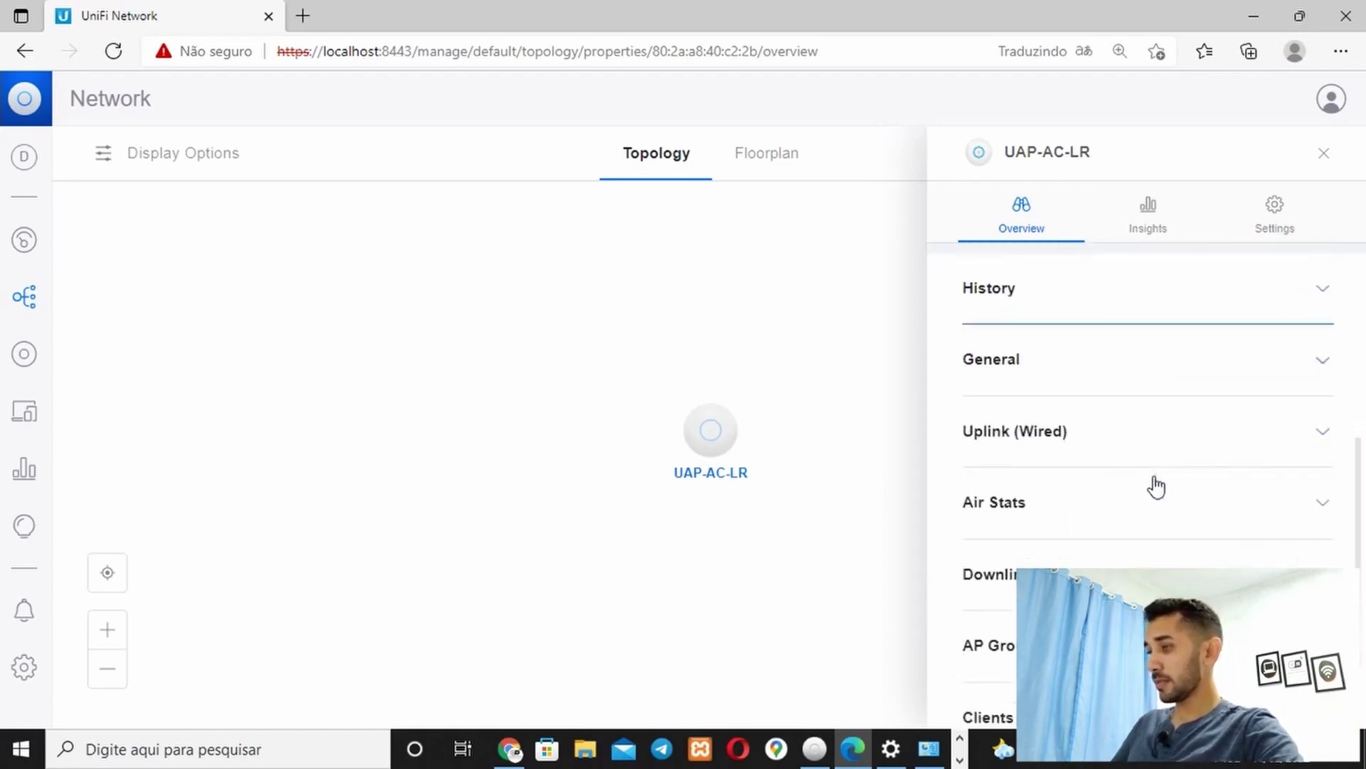
pyautogui.click(1134, 375)
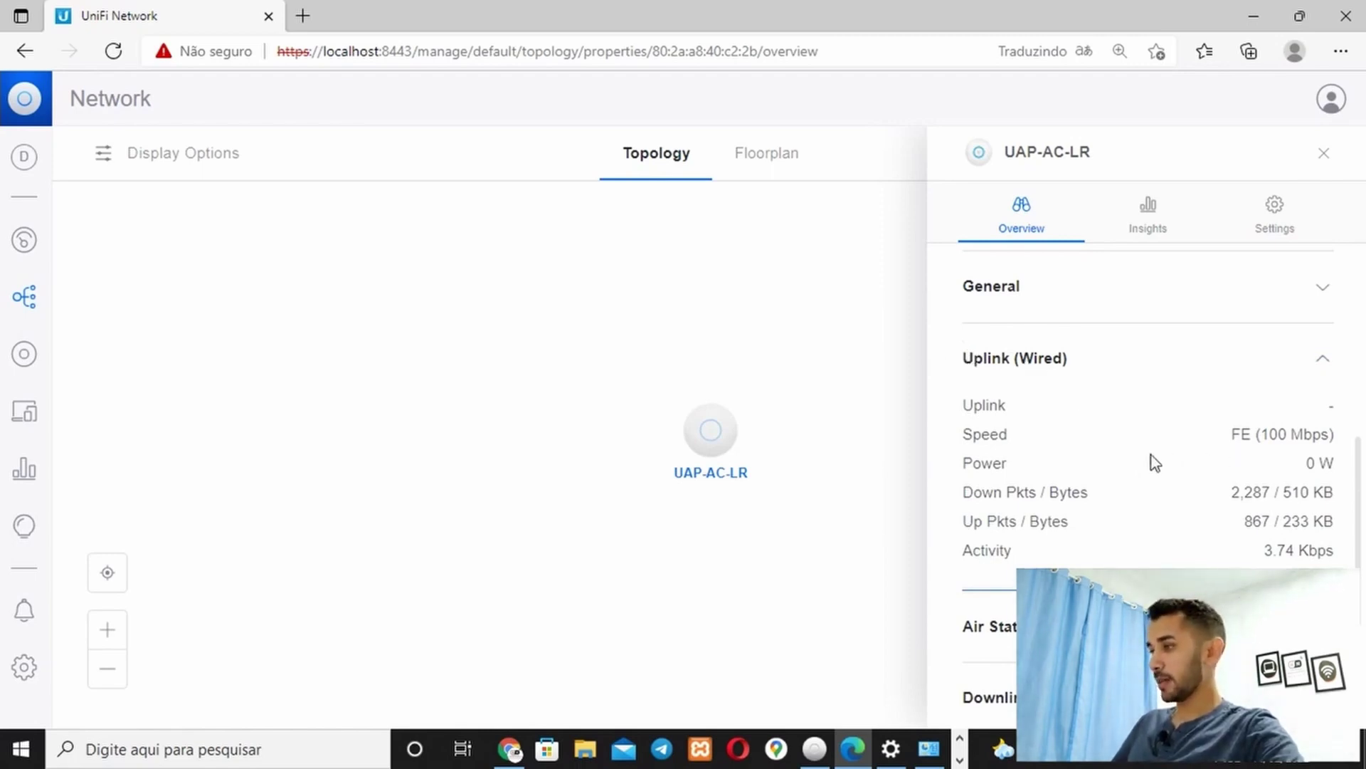
# Check the uplink speed, collapse Uplink (Wired), and switch to the UAP-AC-LR Settings tab
pyautogui.moveTo(964, 436); pyautogui.dragTo(1334, 435)
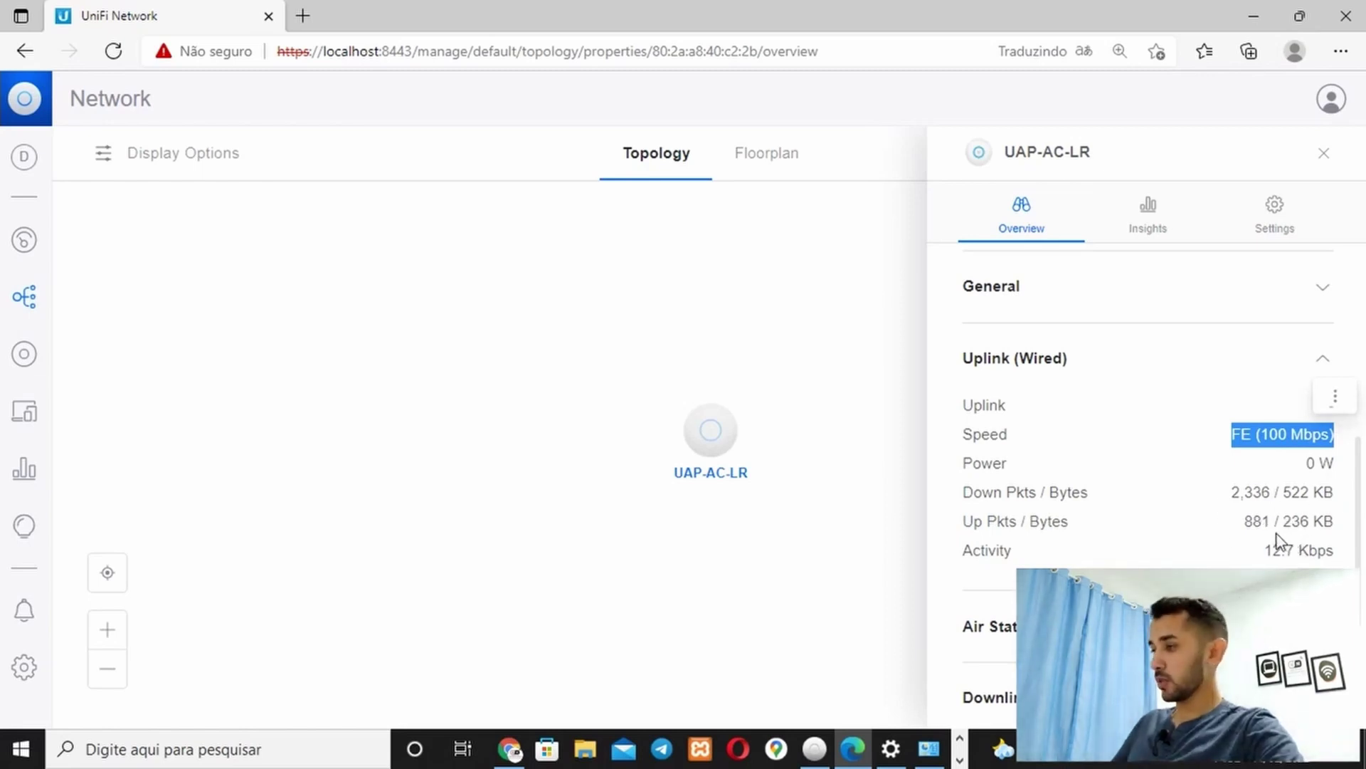
pyautogui.scroll(-1, 1160, 527)
pyautogui.scroll(2, 1146, 517)
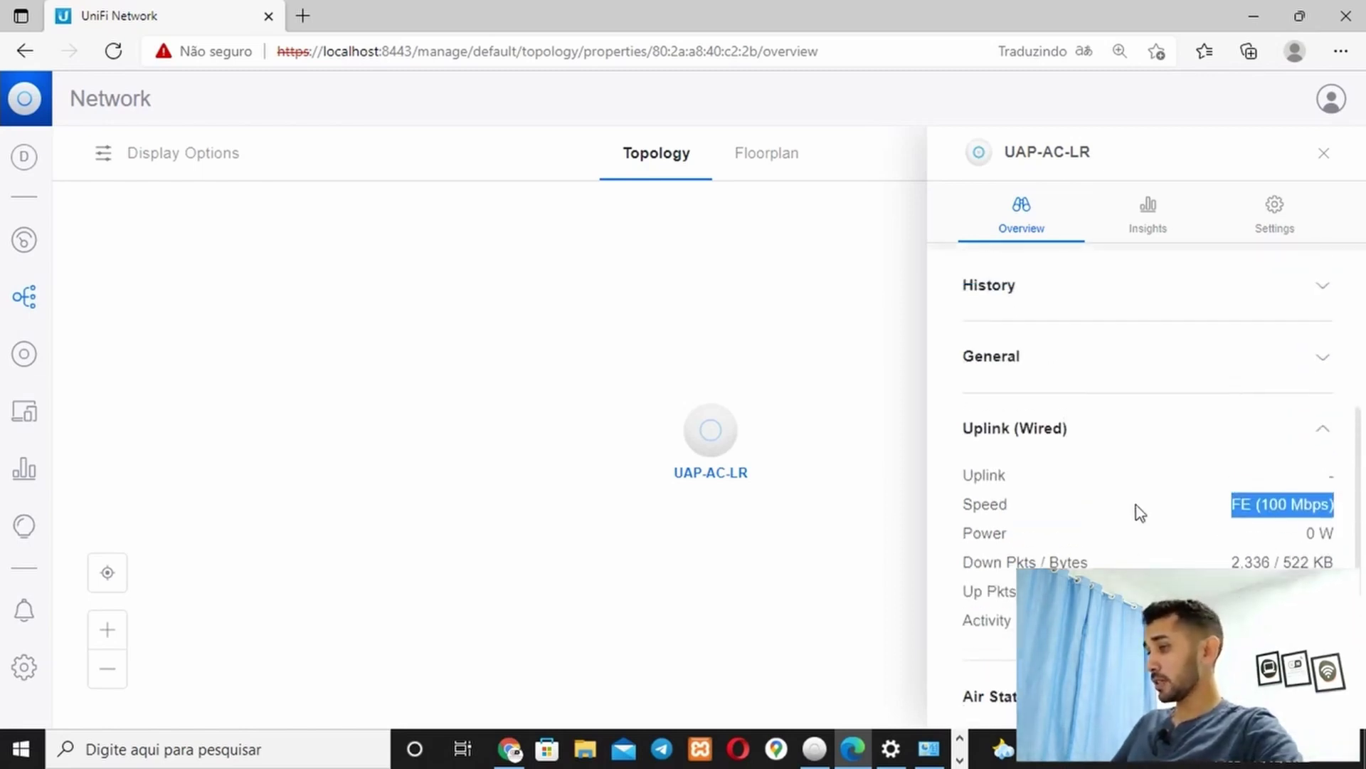
pyautogui.click(1037, 430)
pyautogui.scroll(-1, 1039, 467)
pyautogui.scroll(-1, 1041, 471)
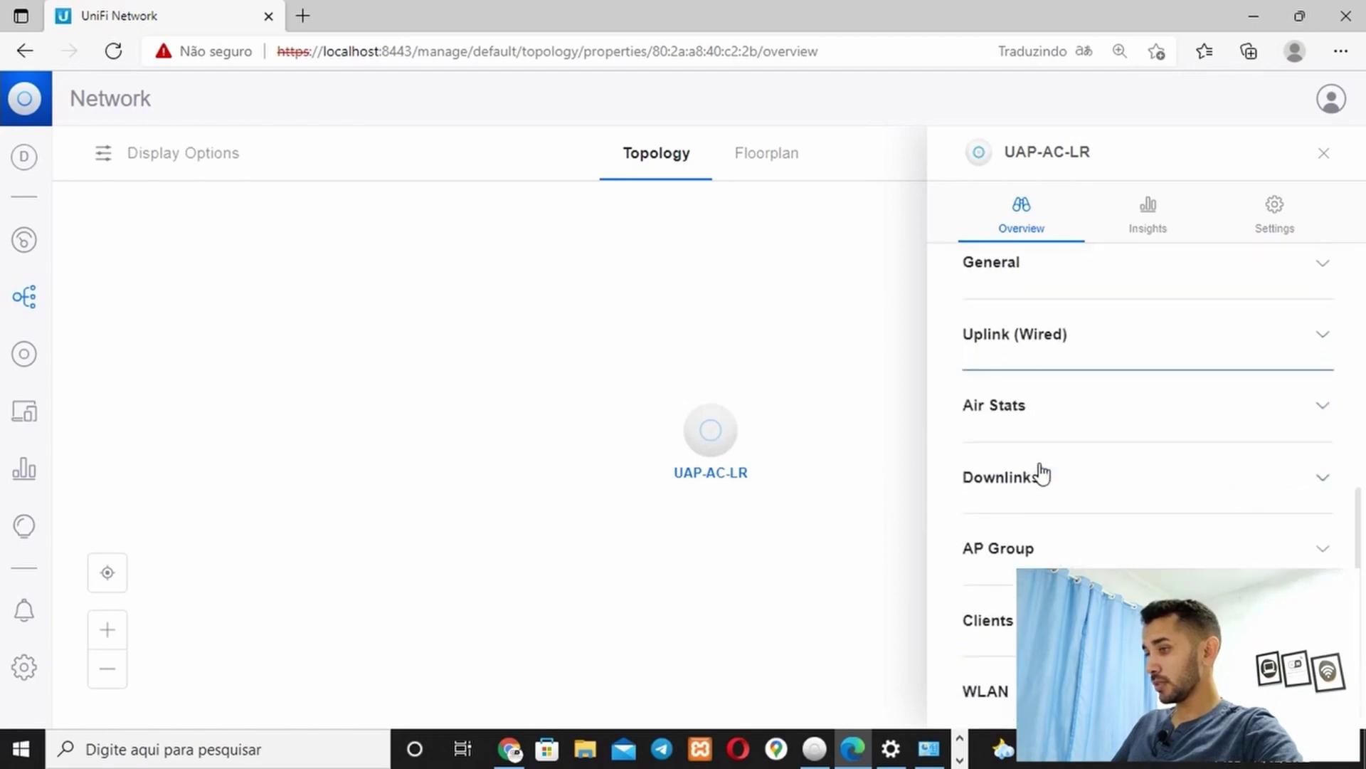
pyautogui.scroll(1, 1041, 473)
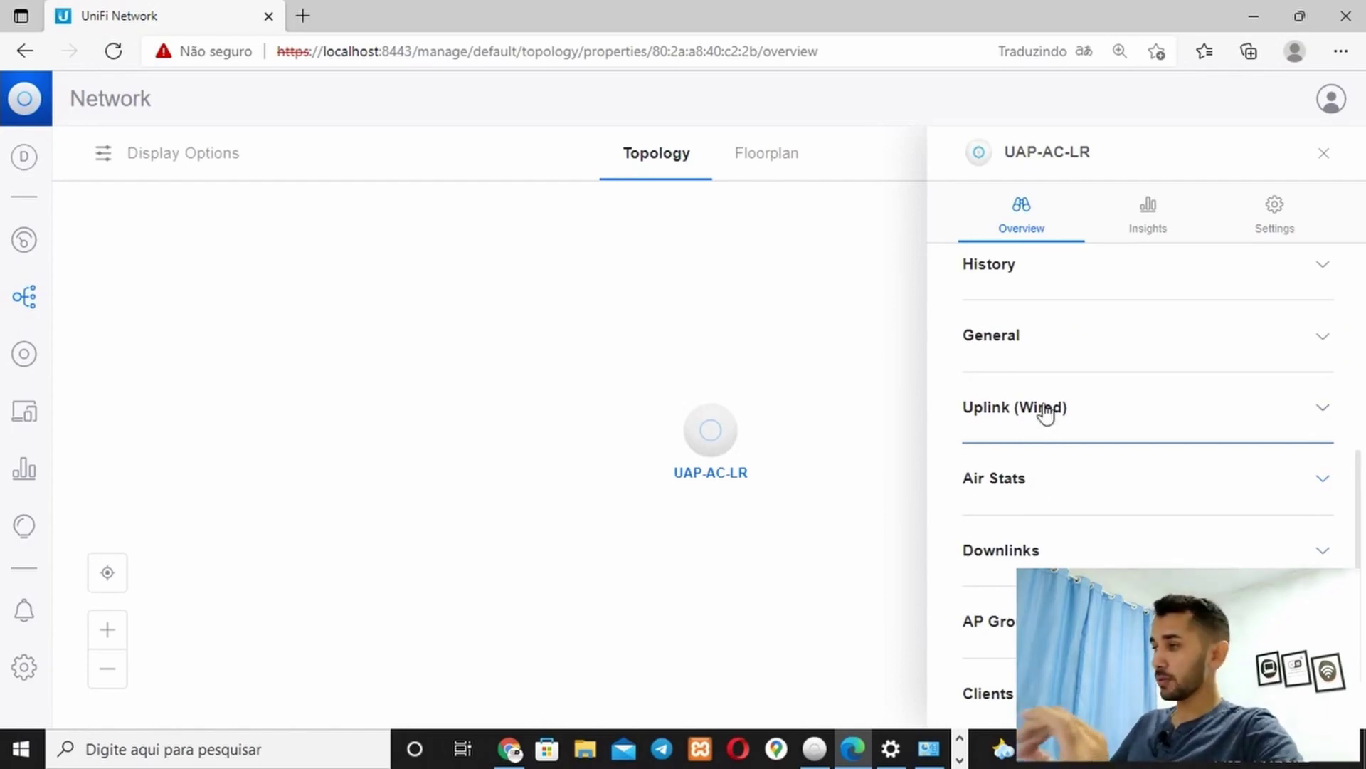
pyautogui.click(1272, 227)
# Keep the 2.4 GHz channel width at HT20 and set the 2.4 GHz channel to 6
pyautogui.scroll(3, 1139, 377)
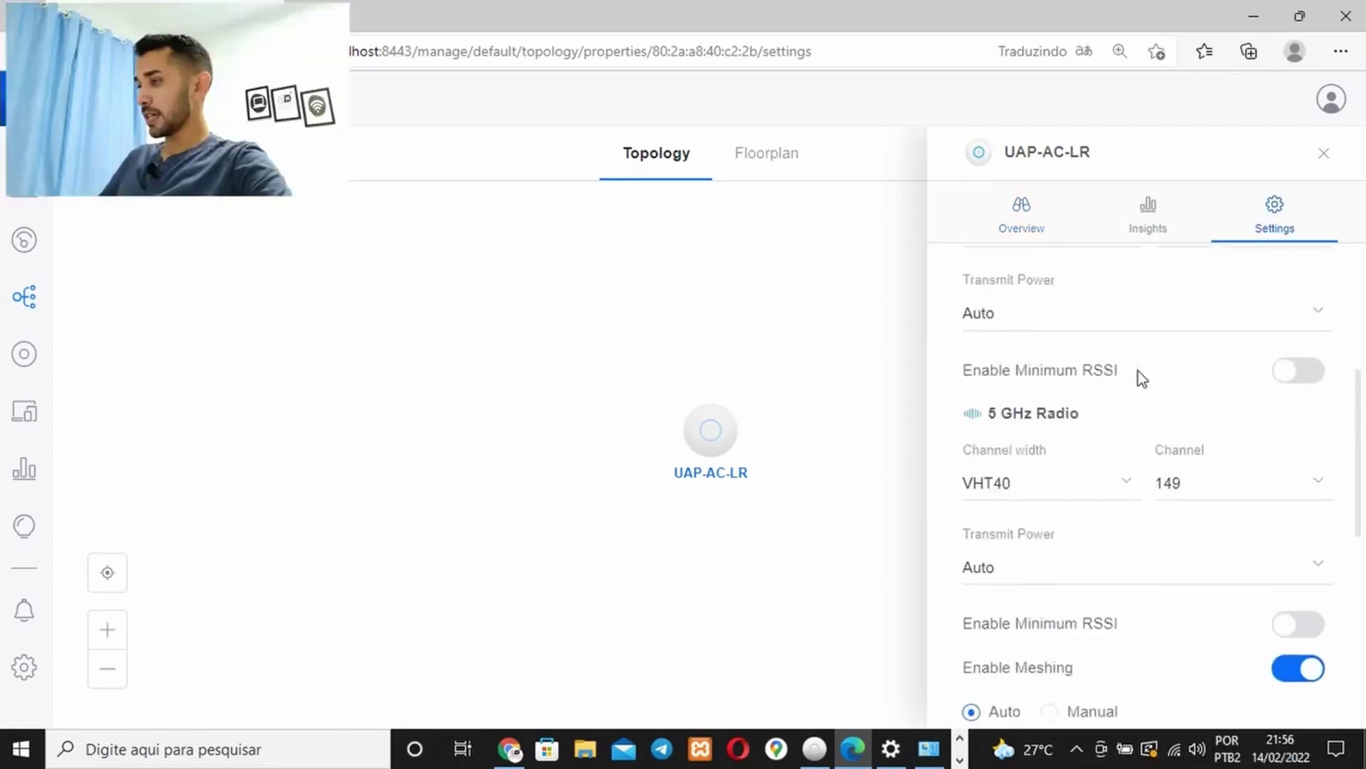
pyautogui.scroll(3, 1139, 377)
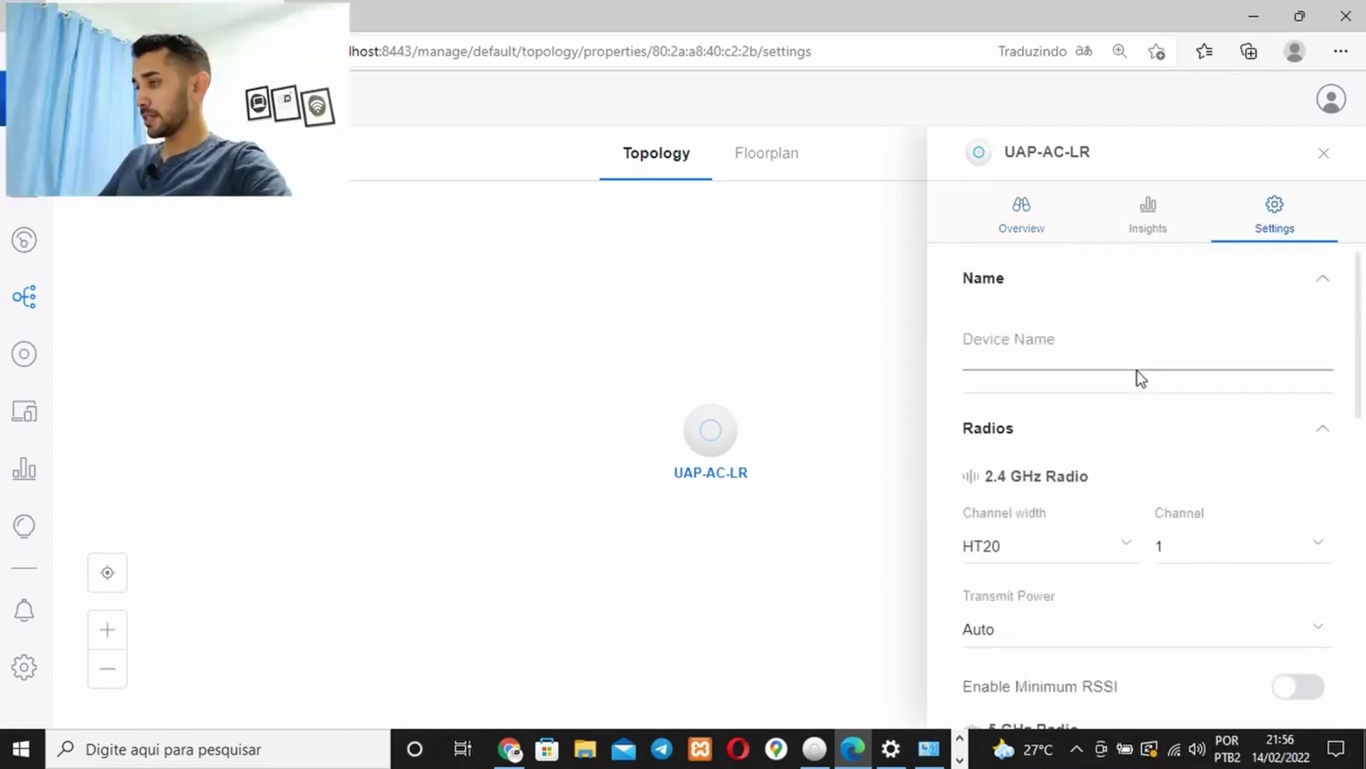
pyautogui.scroll(-2, 1138, 377)
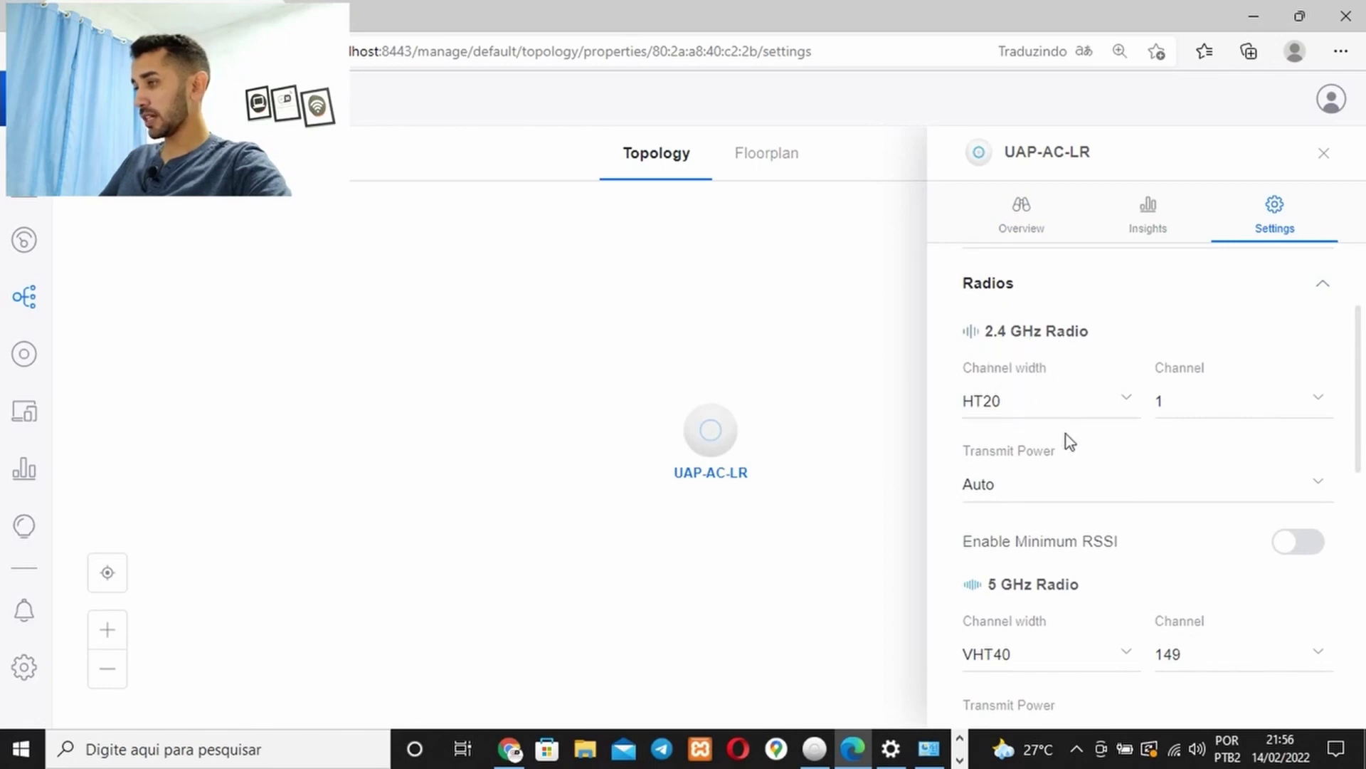
pyautogui.click(998, 407)
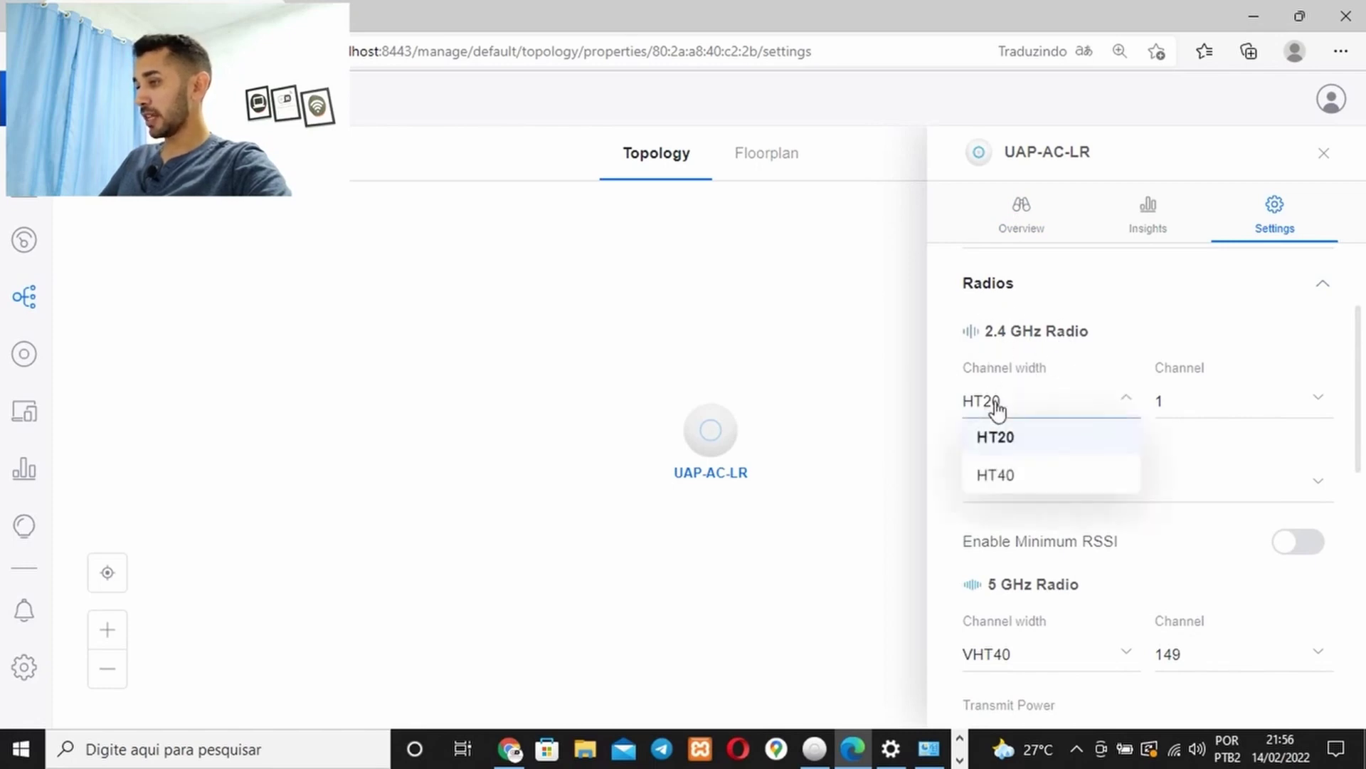
pyautogui.click(1022, 446)
pyautogui.click(1325, 404)
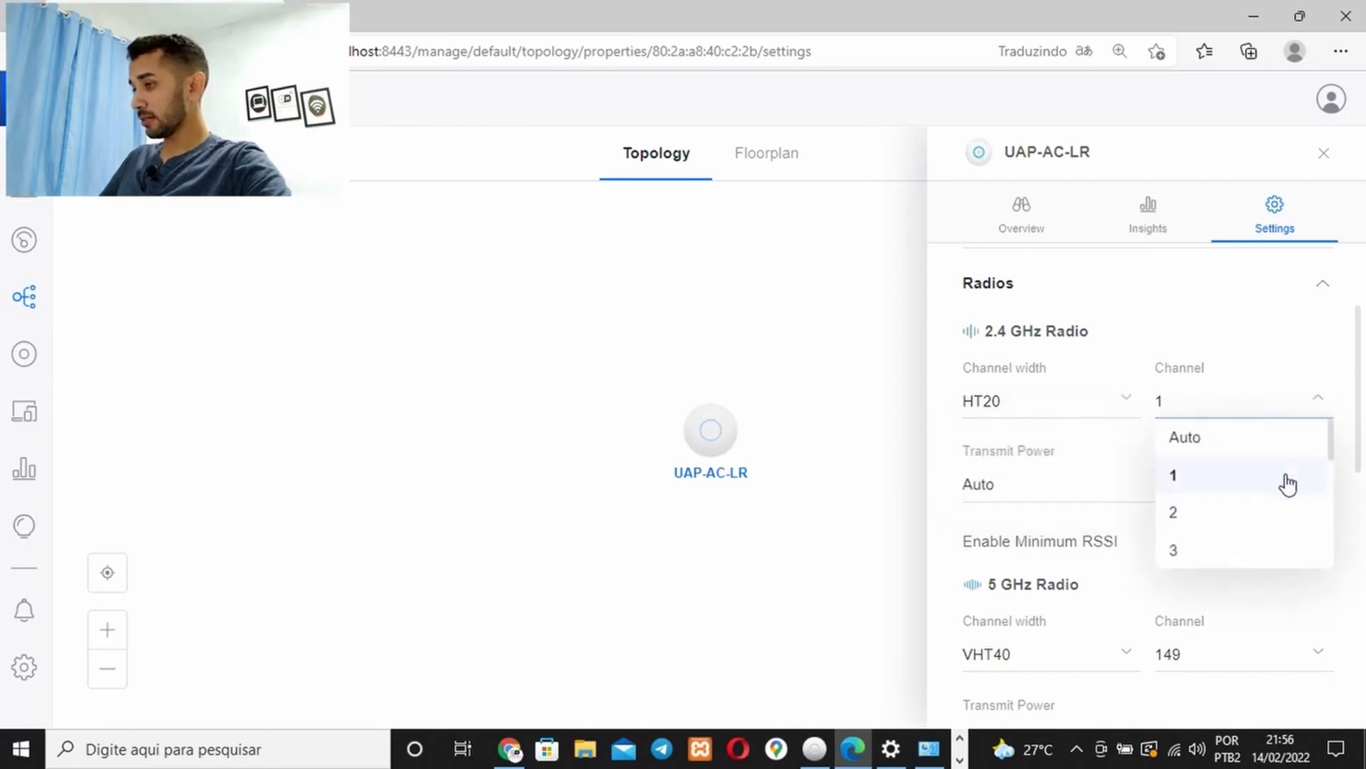
pyautogui.scroll(-2, 1284, 480)
pyautogui.scroll(-1, 1274, 494)
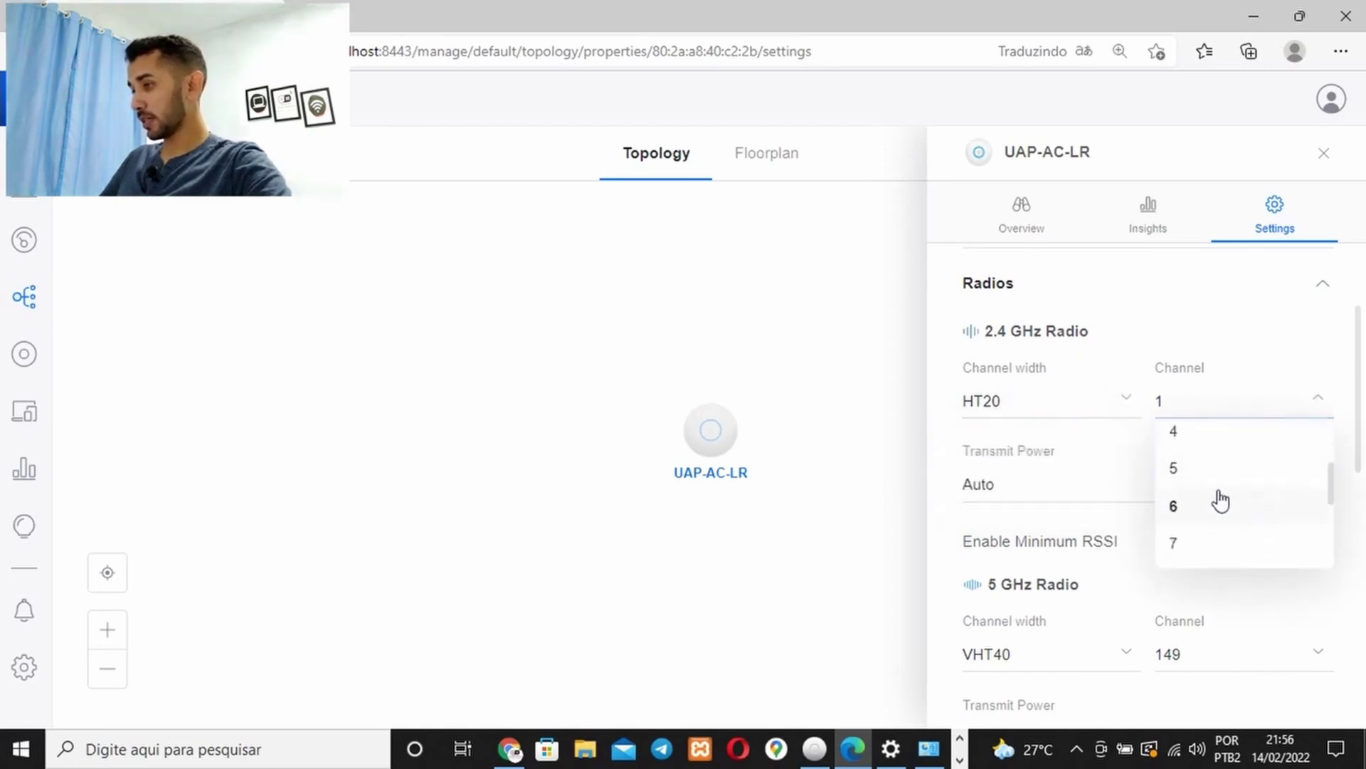
pyautogui.click(1219, 501)
pyautogui.scroll(-1, 1124, 470)
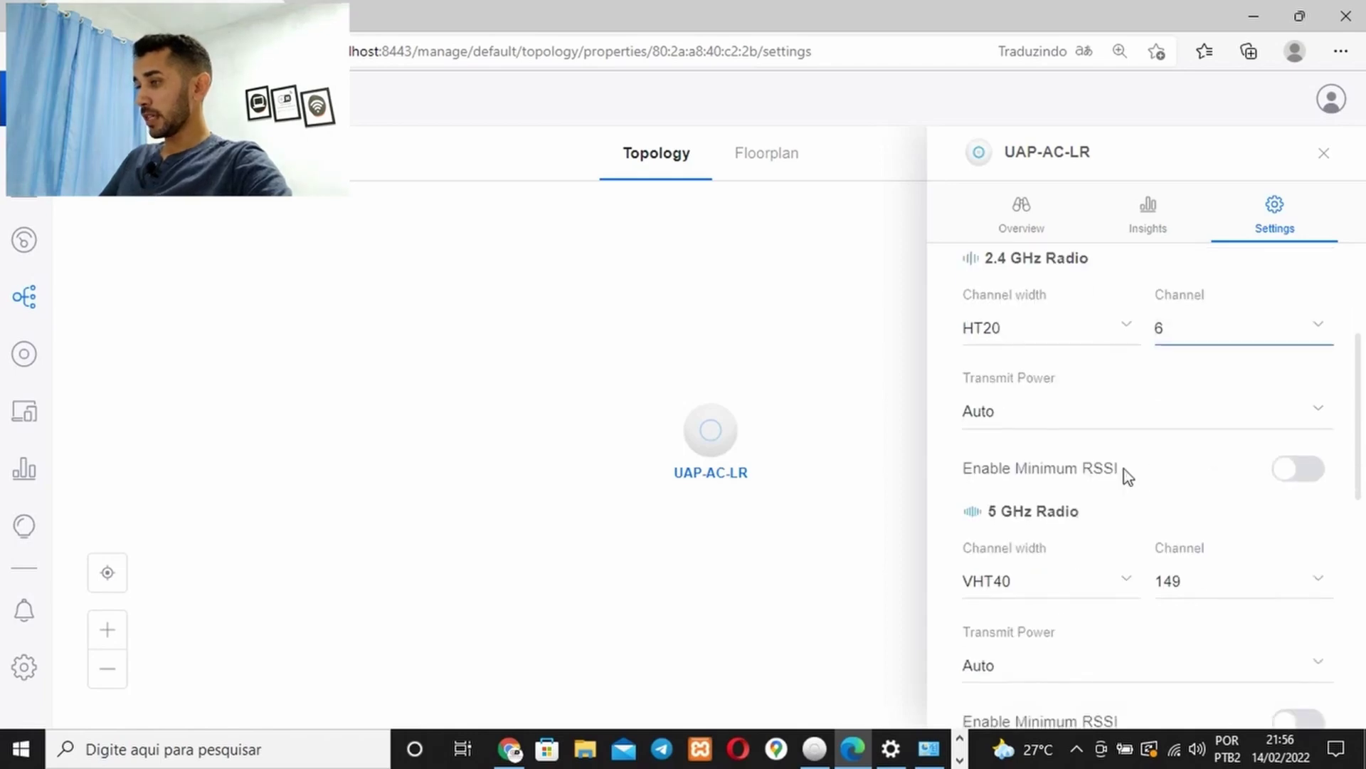
# Leave 2.4 GHz transmit power on Auto and set the 5 GHz channel width to VHT80
pyautogui.click(1322, 414)
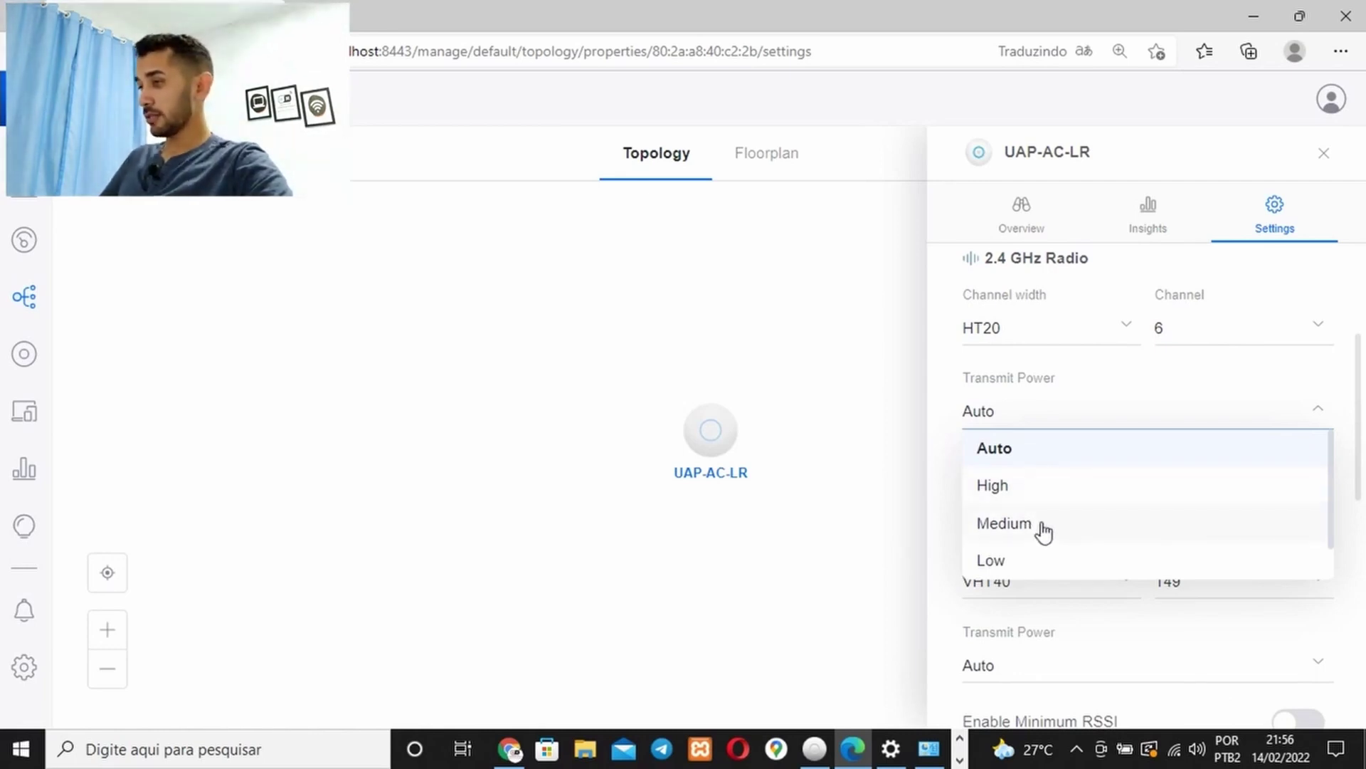
pyautogui.scroll(2, 1060, 509)
pyautogui.scroll(-1, 1088, 483)
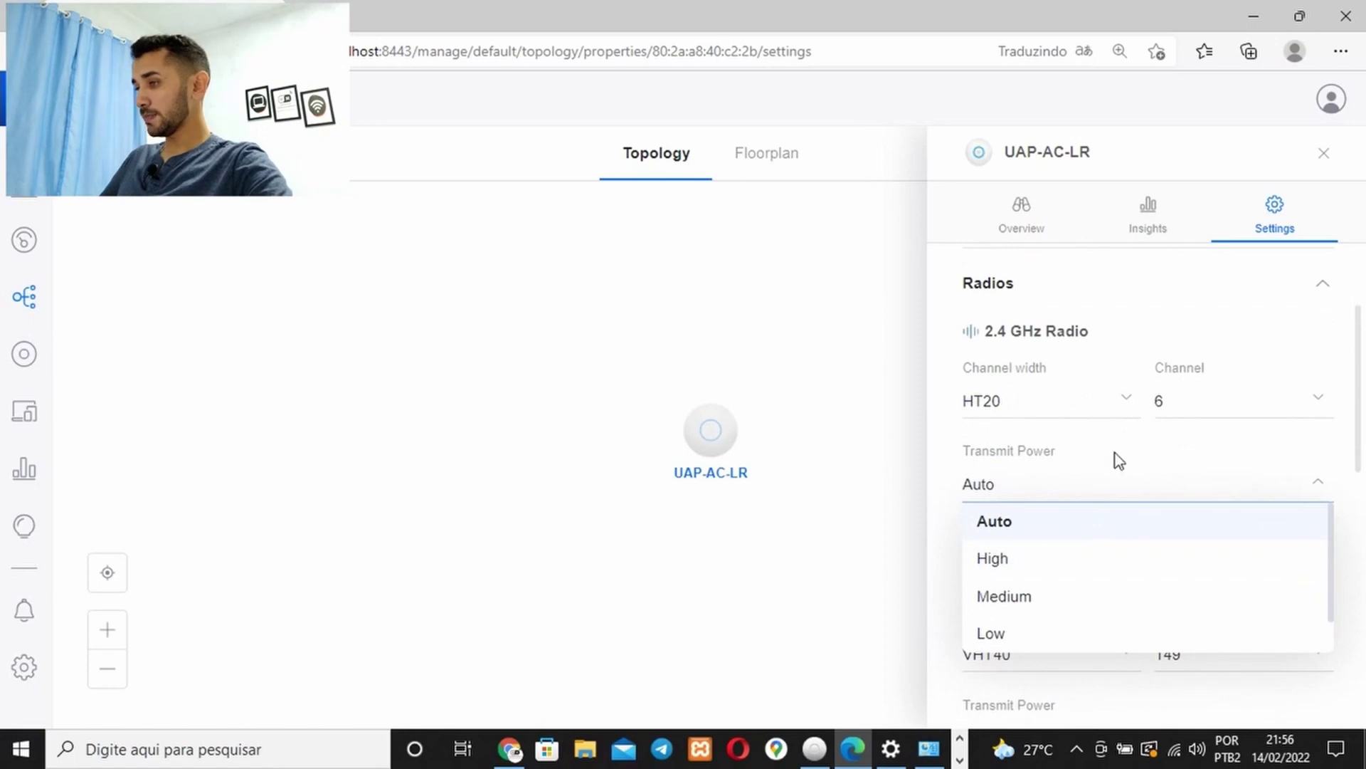
pyautogui.scroll(-3, 1117, 463)
pyautogui.click(944, 460)
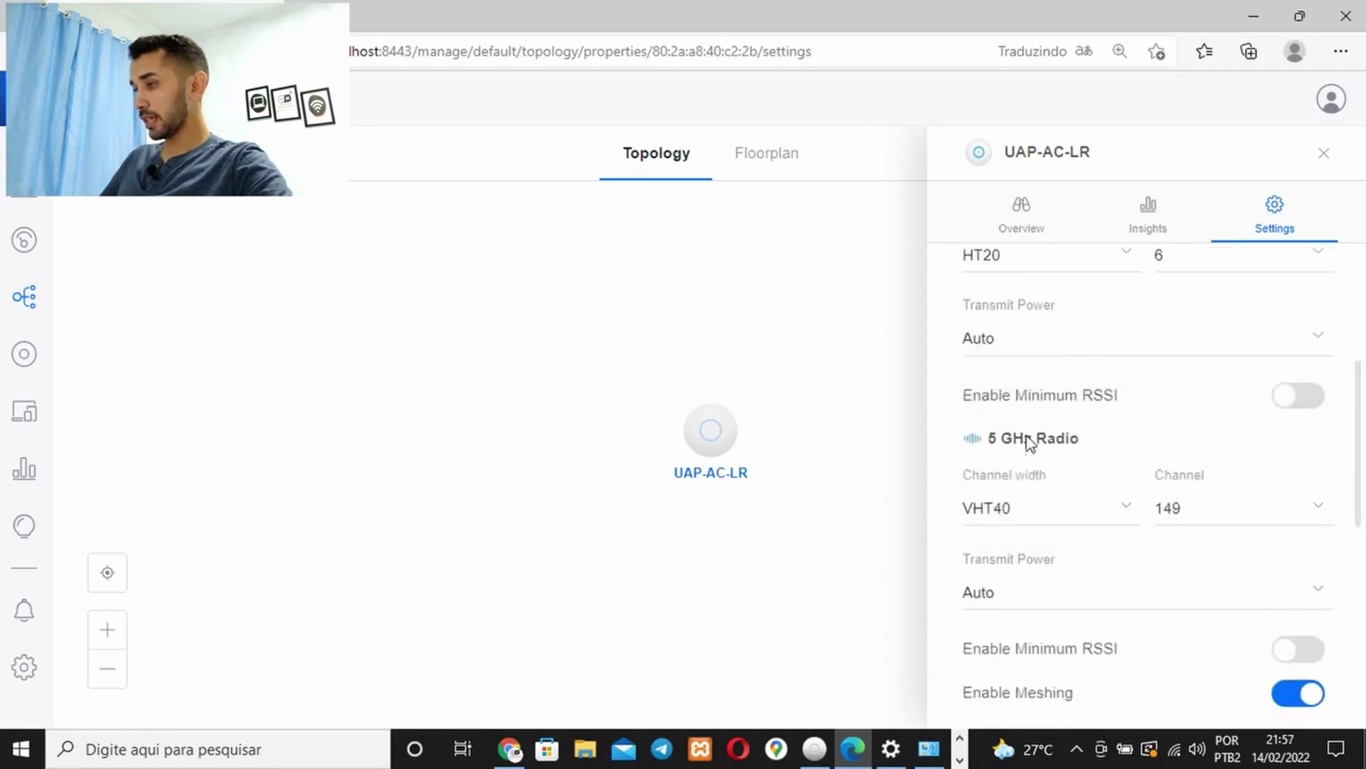
pyautogui.moveTo(988, 439); pyautogui.dragTo(1074, 440)
pyautogui.click(1067, 439)
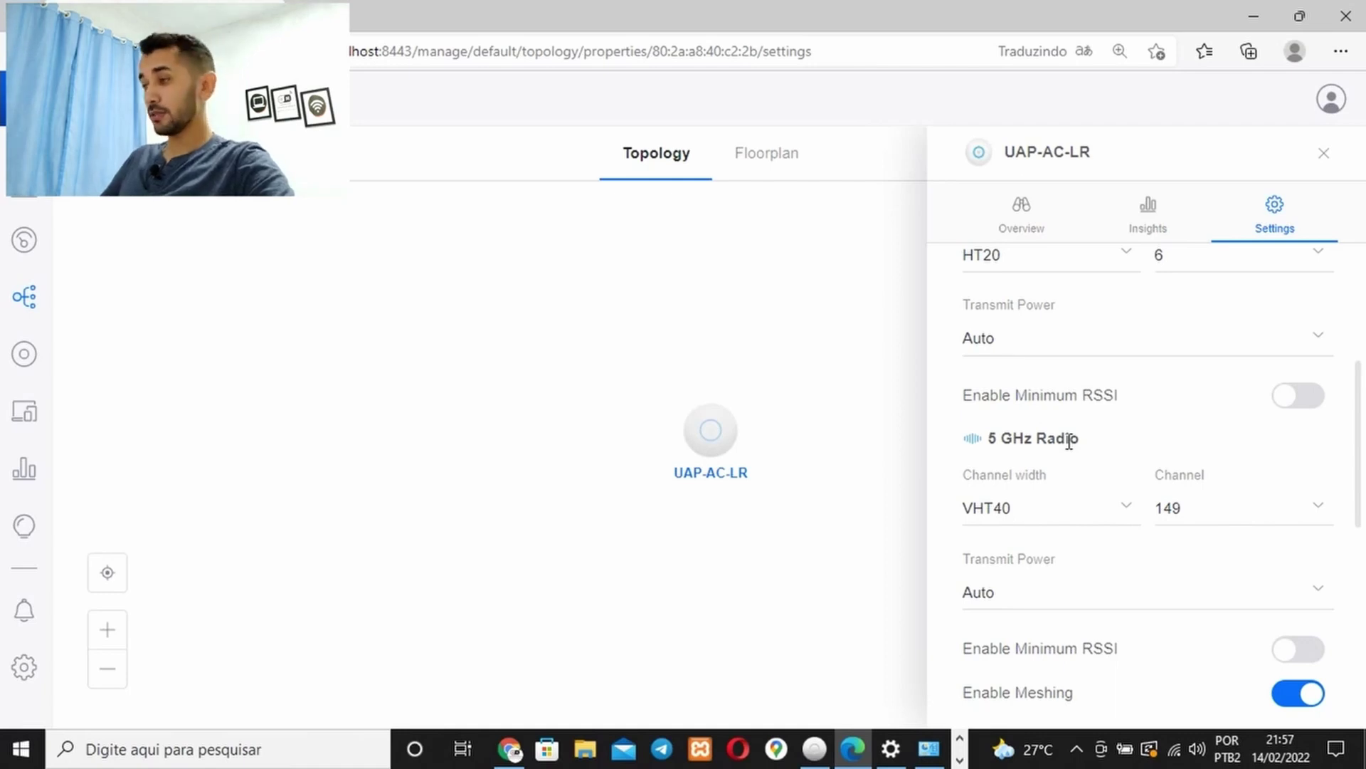
pyautogui.click(1076, 511)
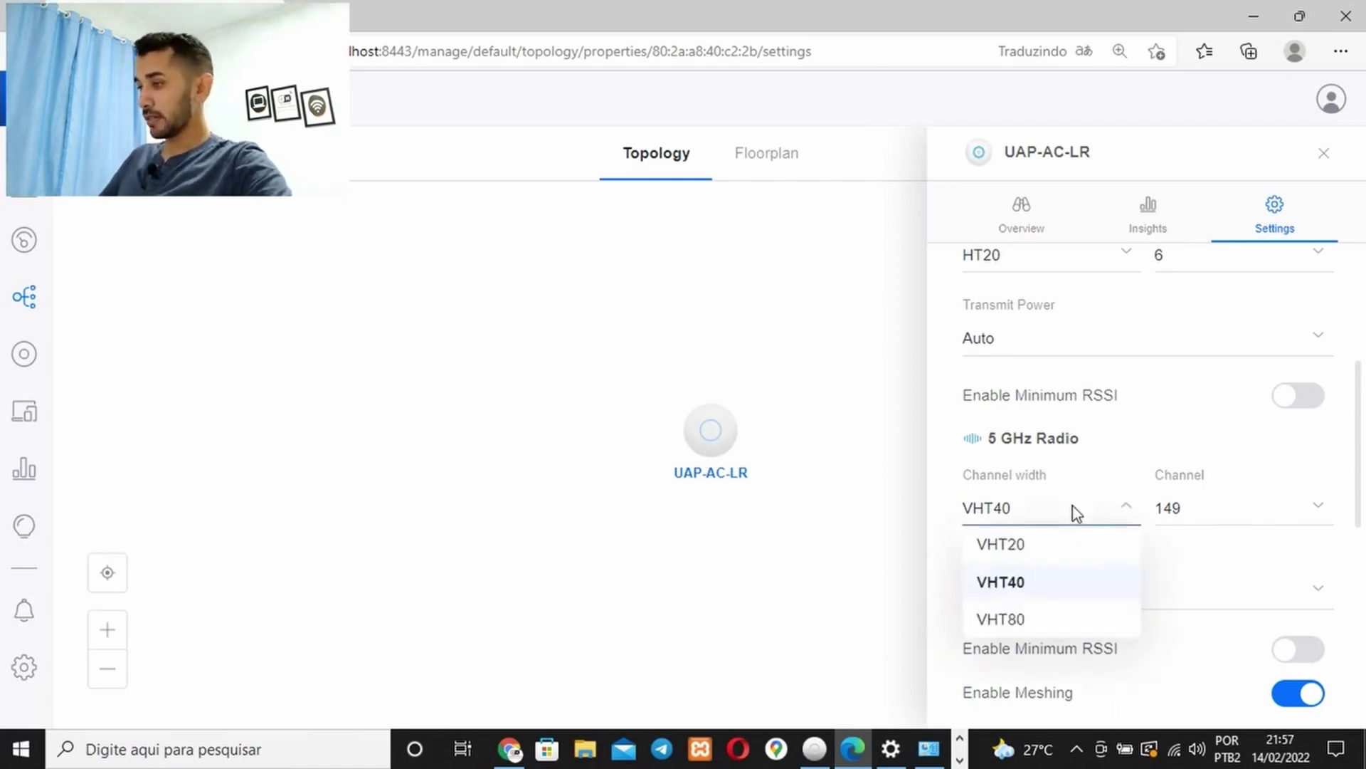
pyautogui.click(1025, 620)
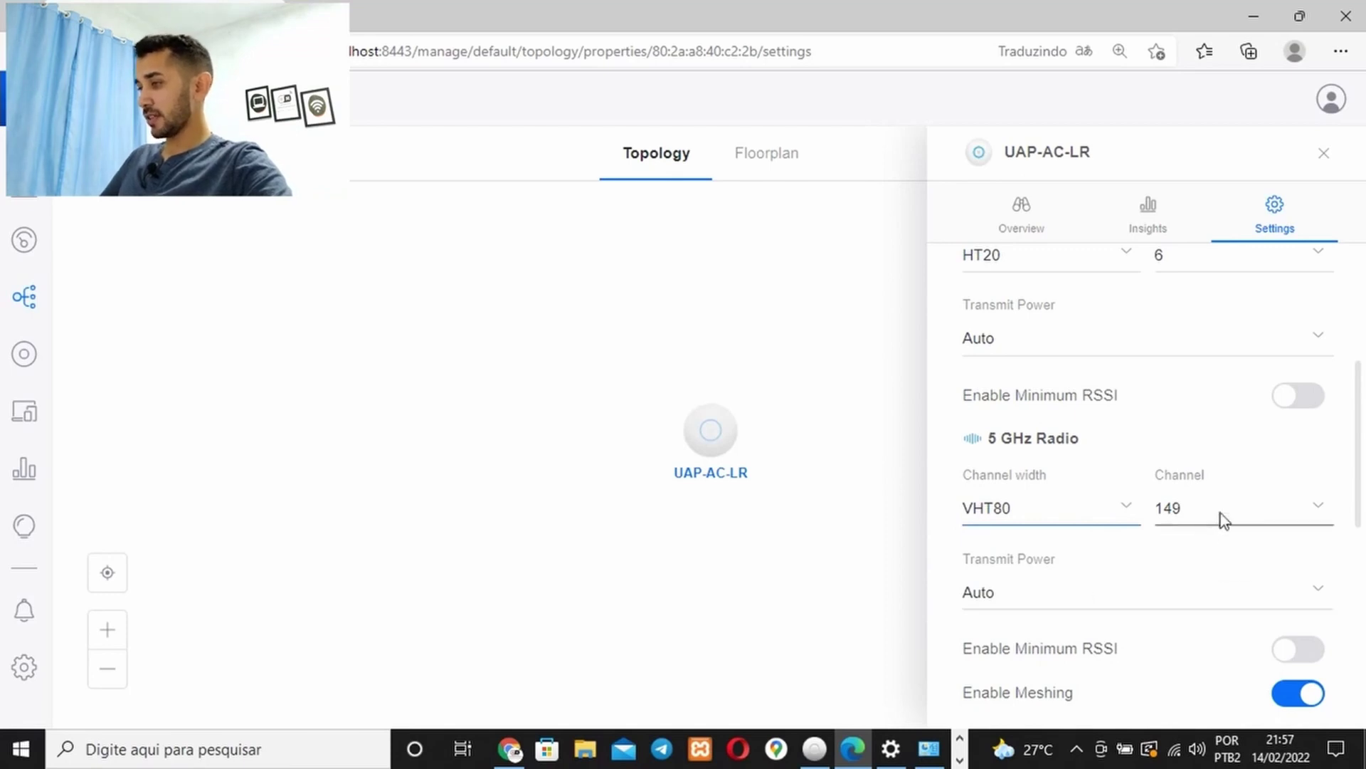
pyautogui.scroll(-1, 1225, 520)
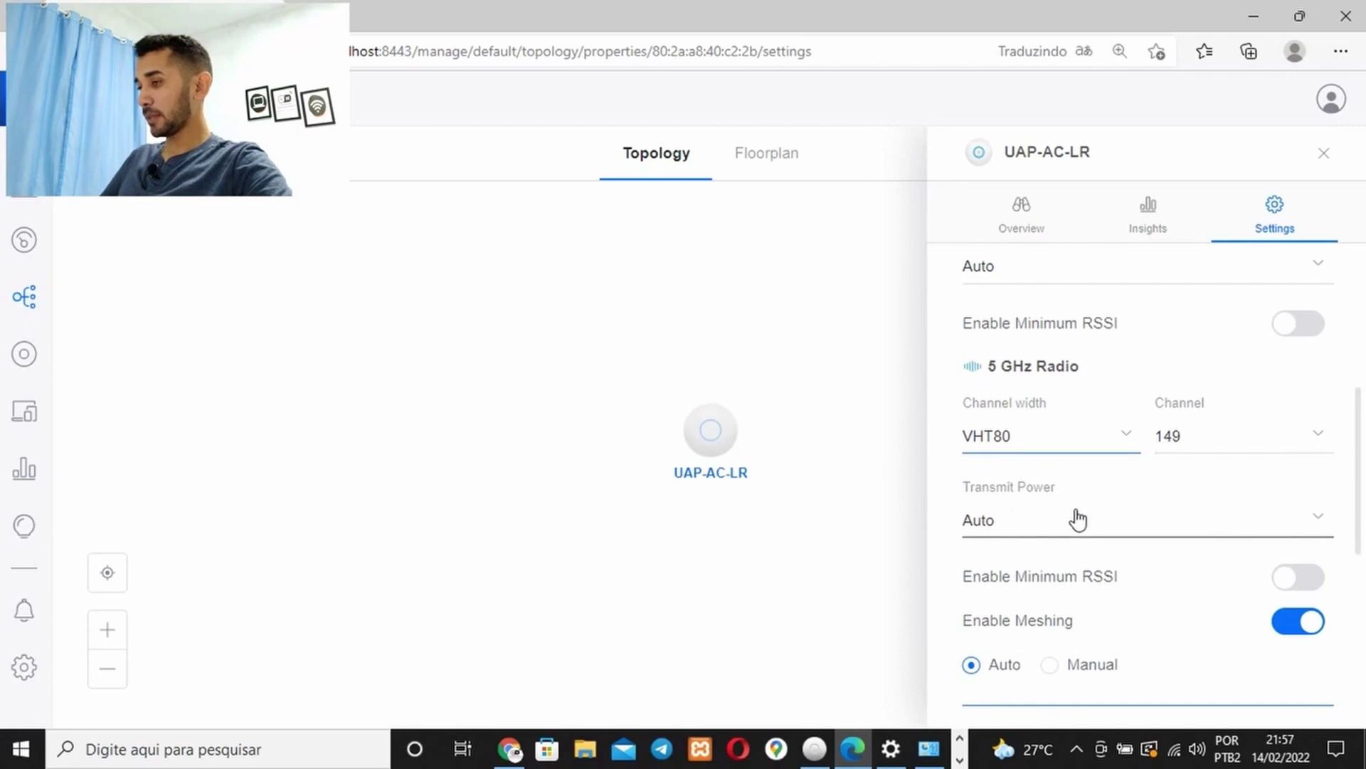
pyautogui.scroll(-4, 1071, 534)
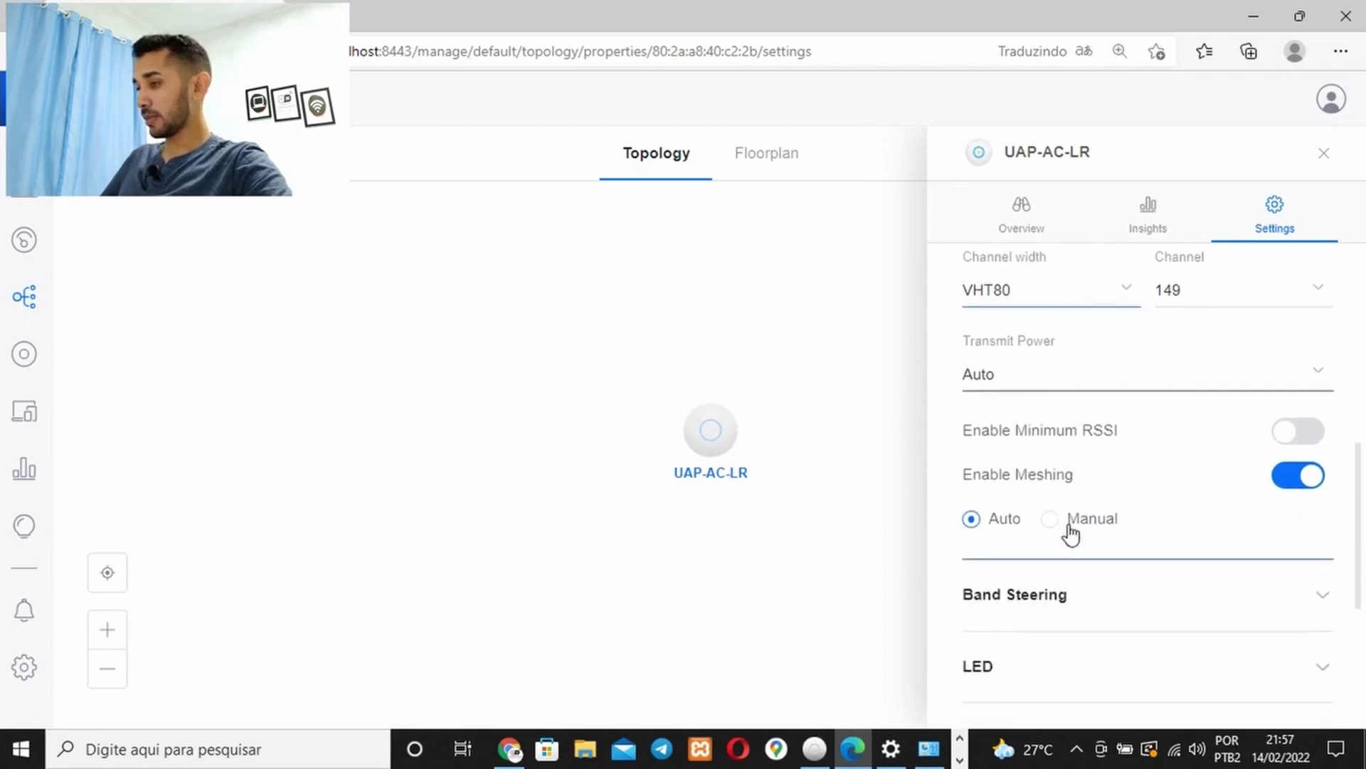
# Expand and collapse the access point's Network IP configuration settings
pyautogui.scroll(-1, 1069, 533)
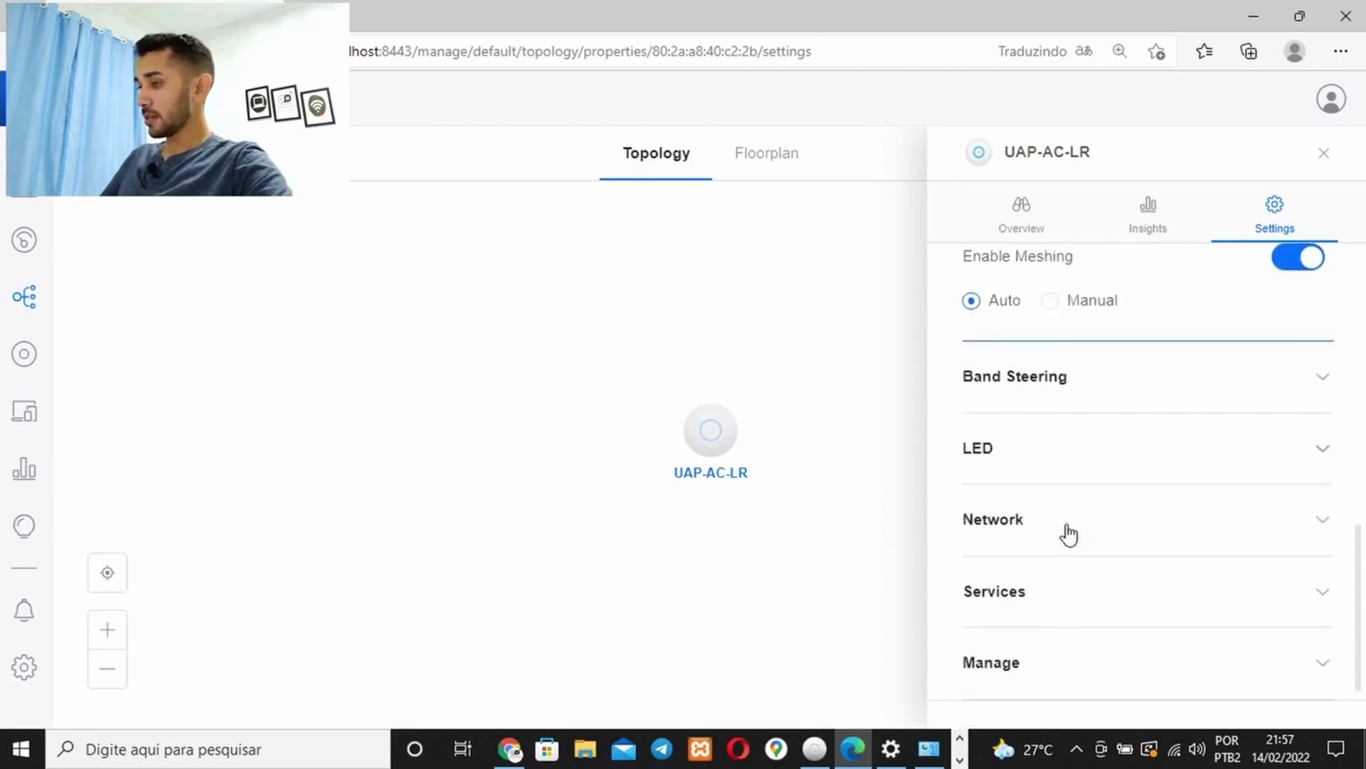
pyautogui.click(1107, 511)
pyautogui.scroll(-1, 1115, 540)
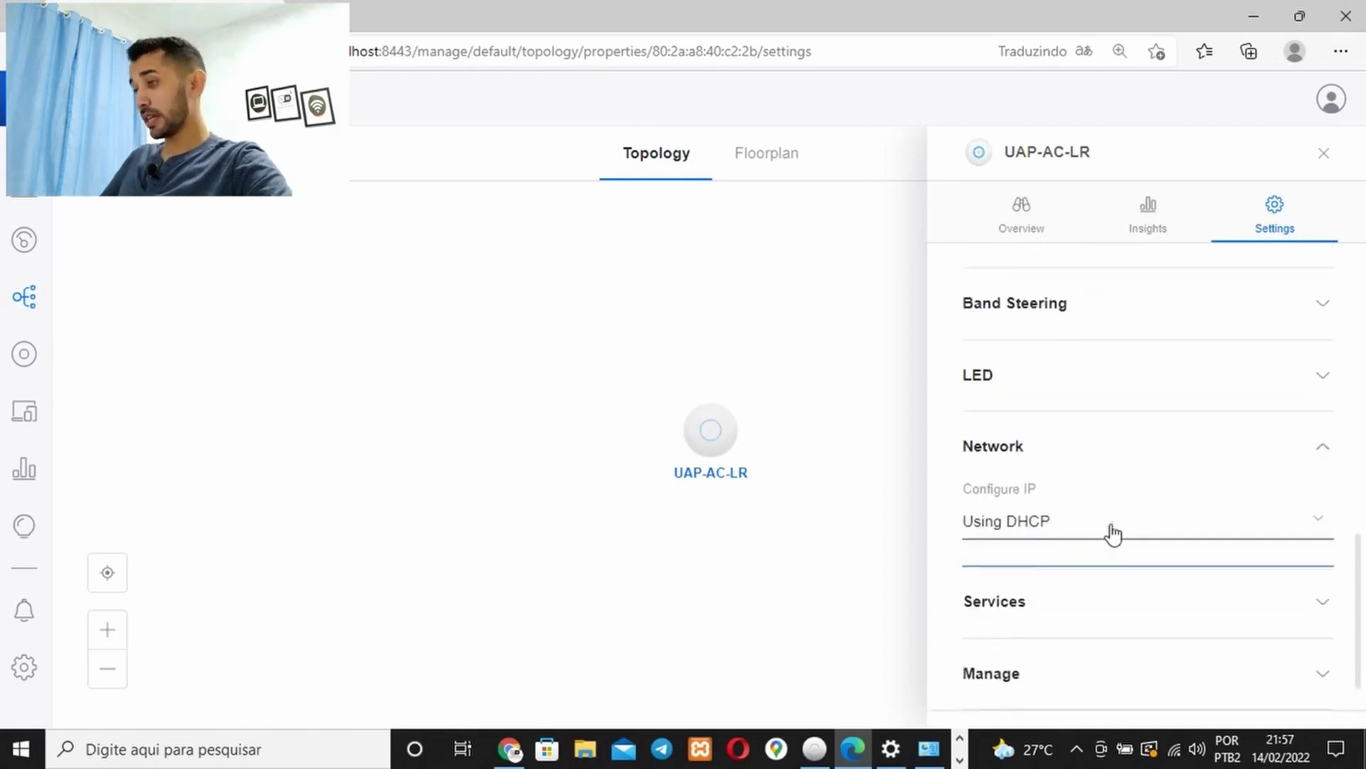
pyautogui.click(1292, 461)
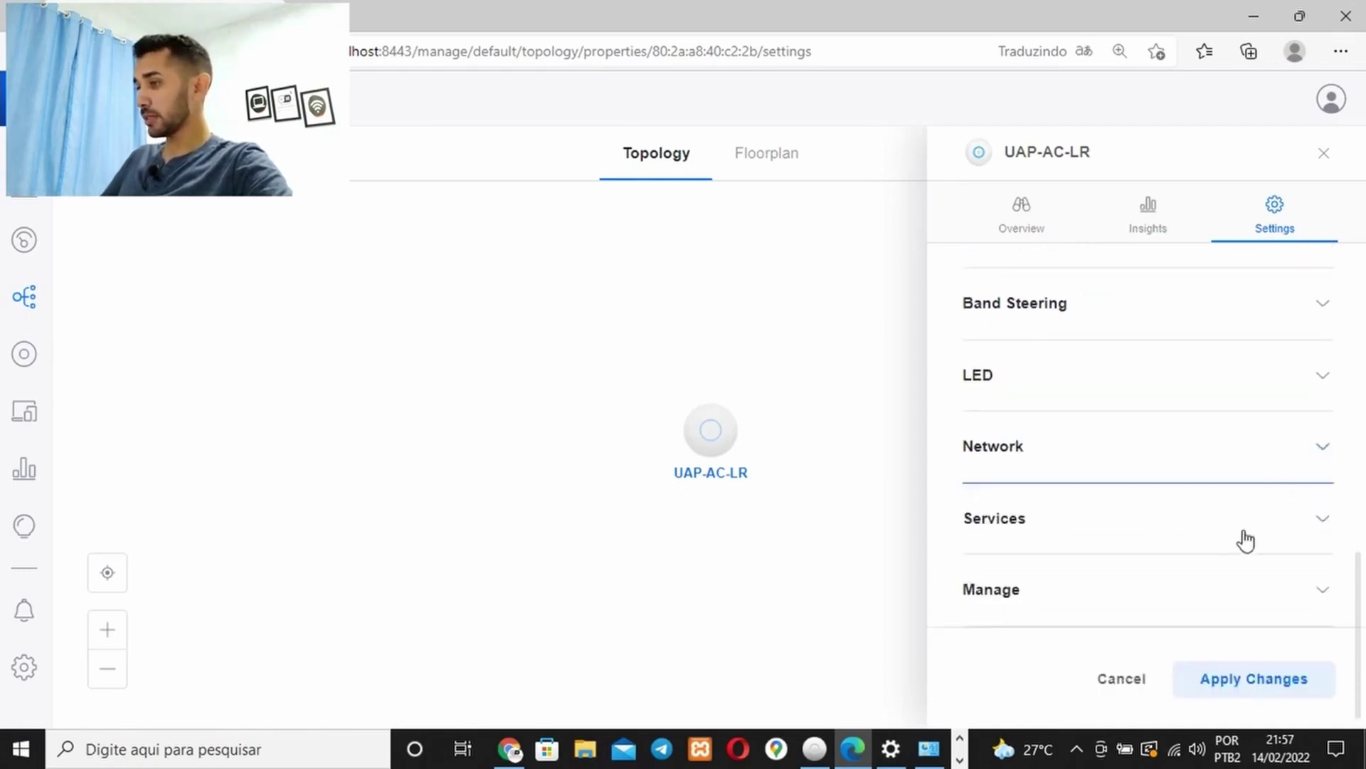
pyautogui.scroll(5, 1245, 541)
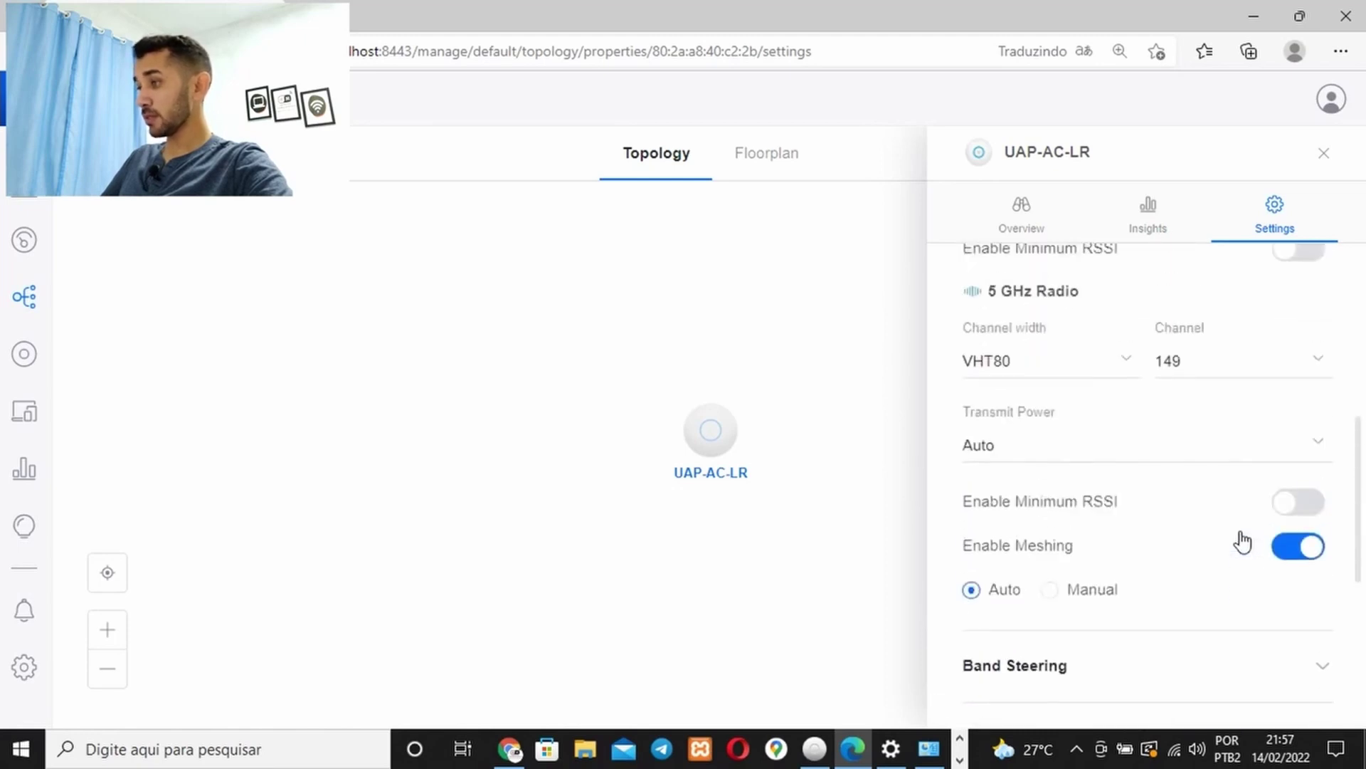
pyautogui.scroll(6, 1241, 542)
# Apply the pending access point changes and close the UAP-AC-LR settings panel
pyautogui.scroll(-3, 1241, 541)
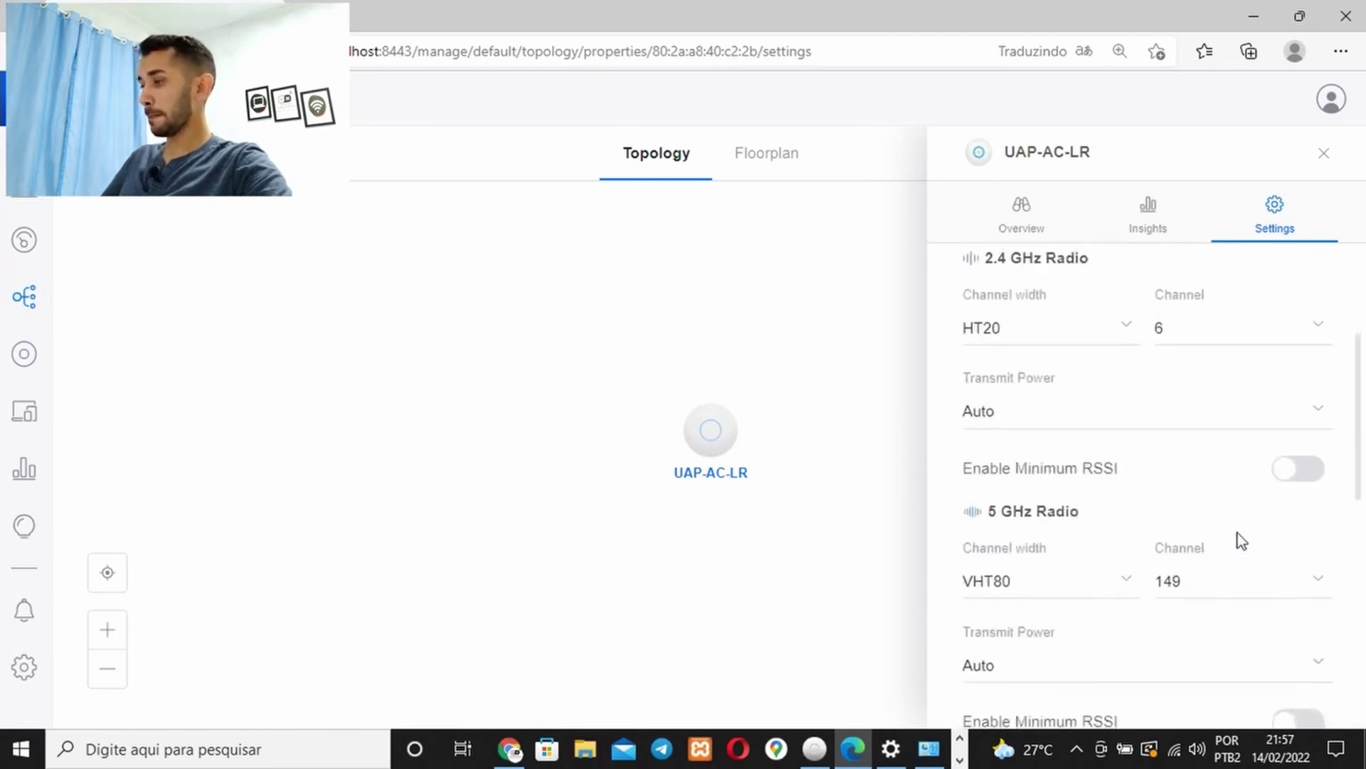
pyautogui.scroll(-8, 1238, 548)
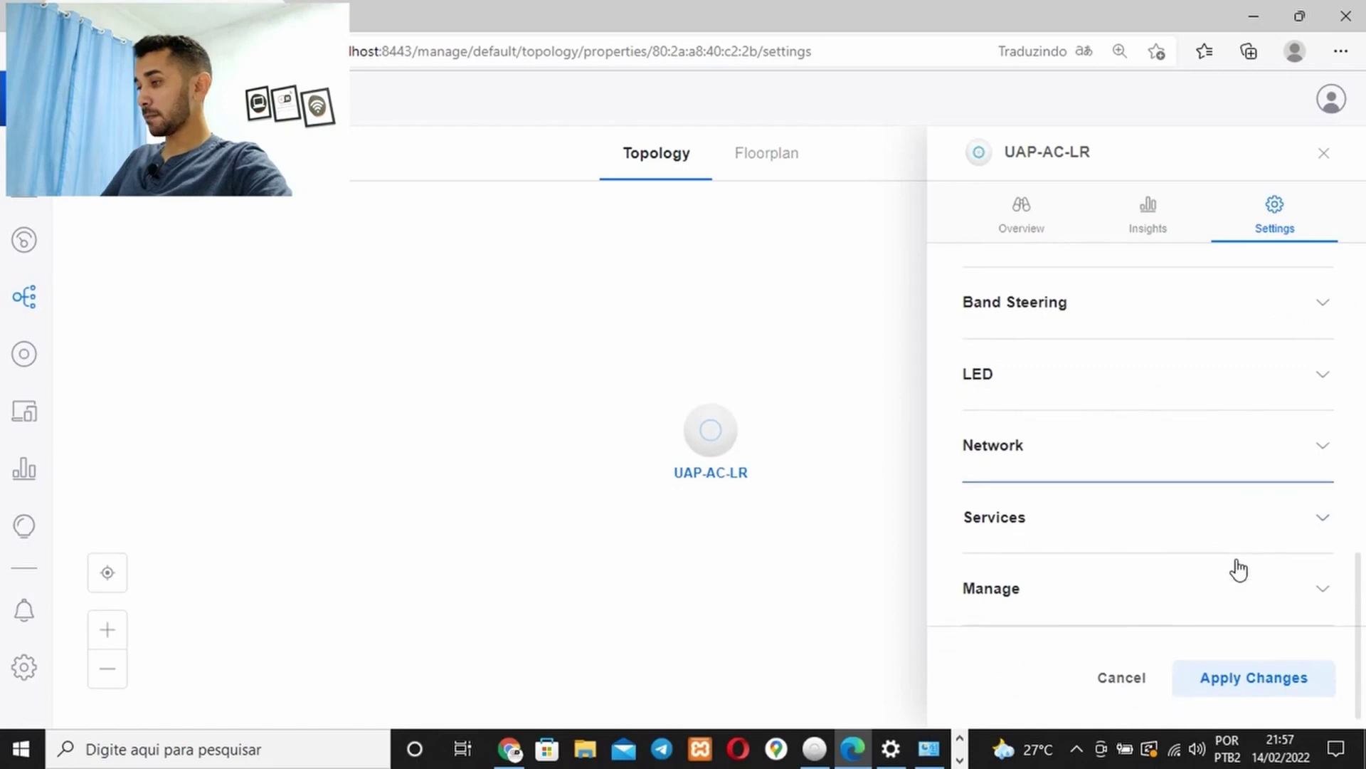
pyautogui.click(1267, 687)
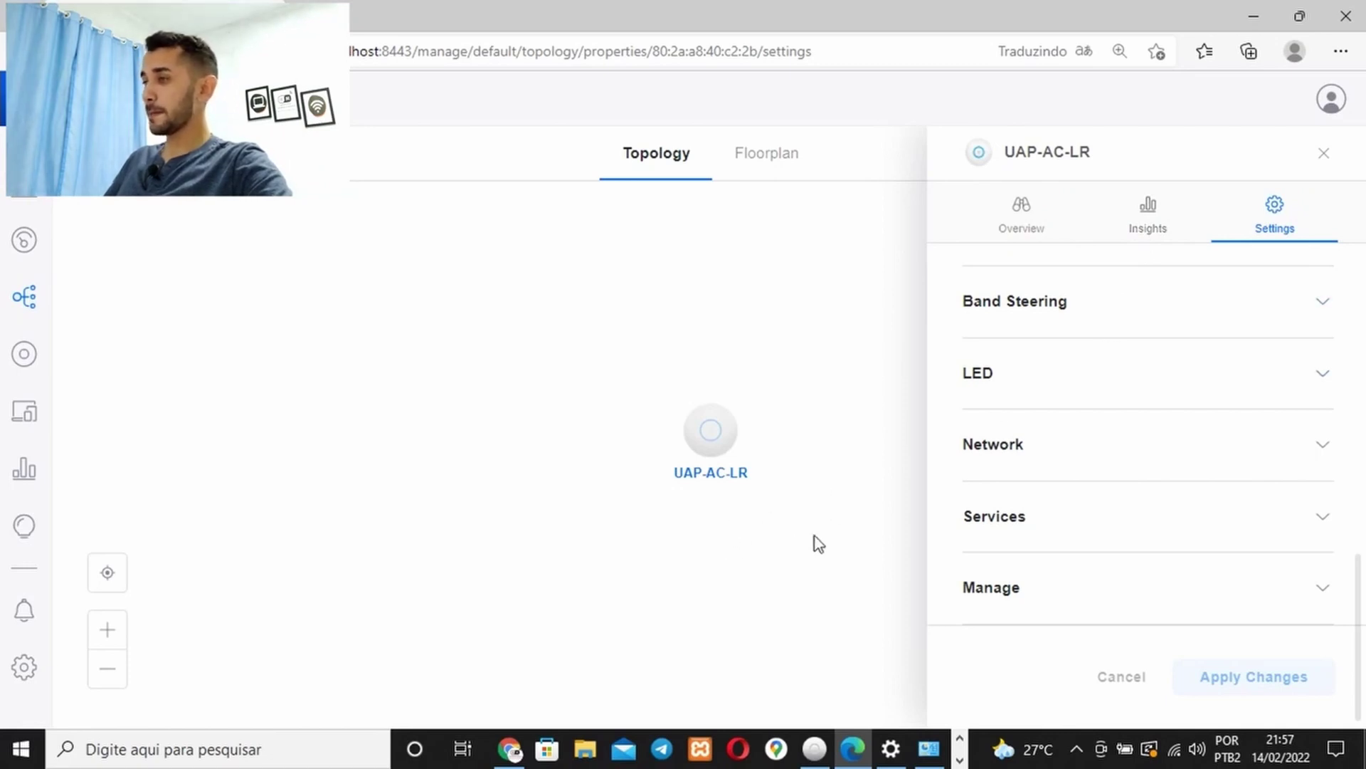
pyautogui.scroll(10, 1110, 448)
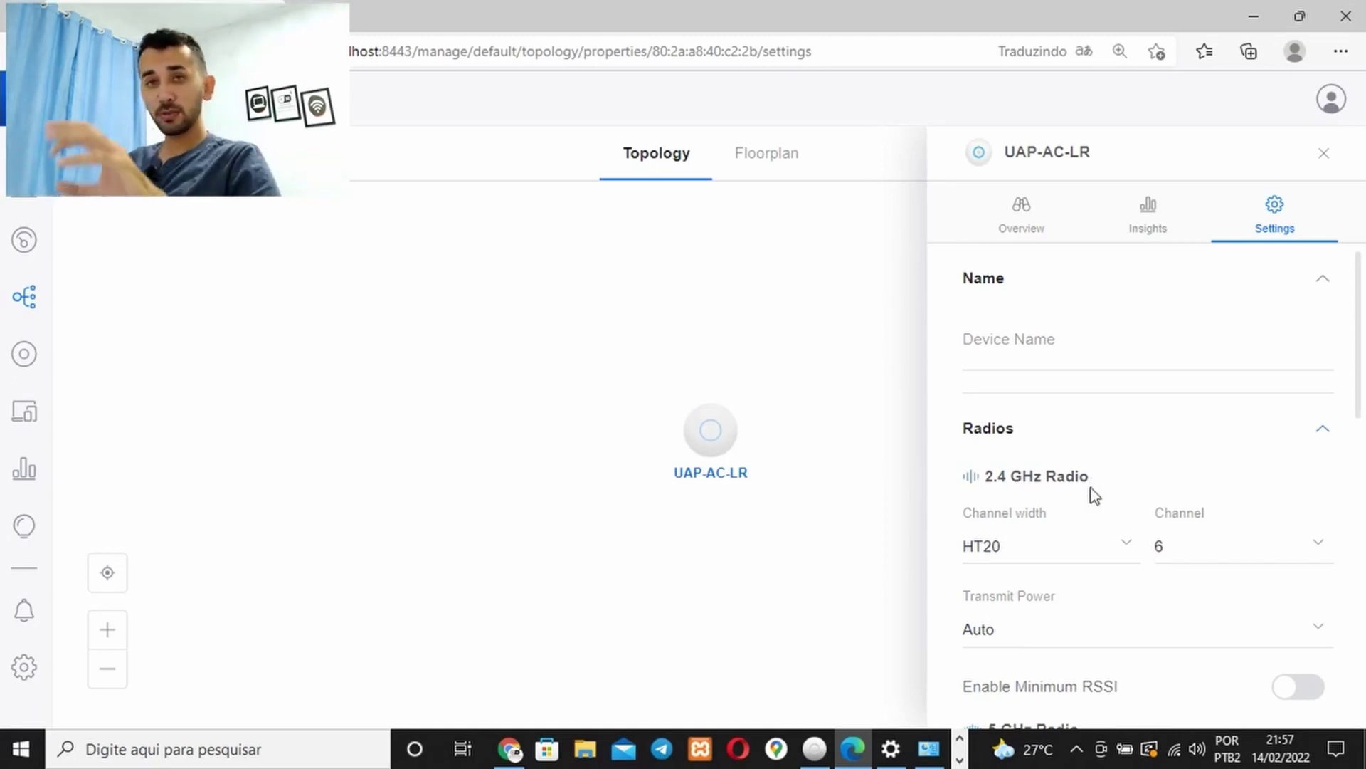
pyautogui.click(1339, 158)
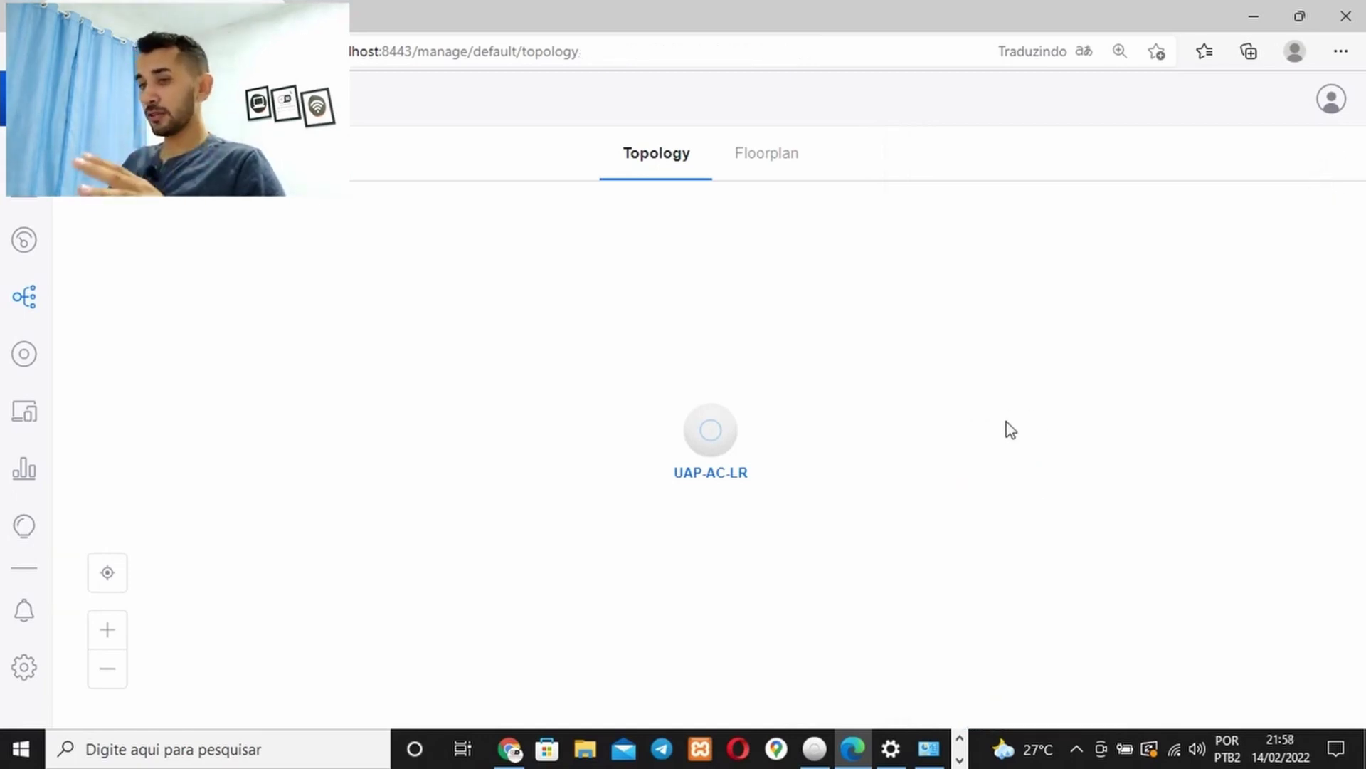
# Open Settings > WiFi from the sidebar gear
pyautogui.click(21, 669)
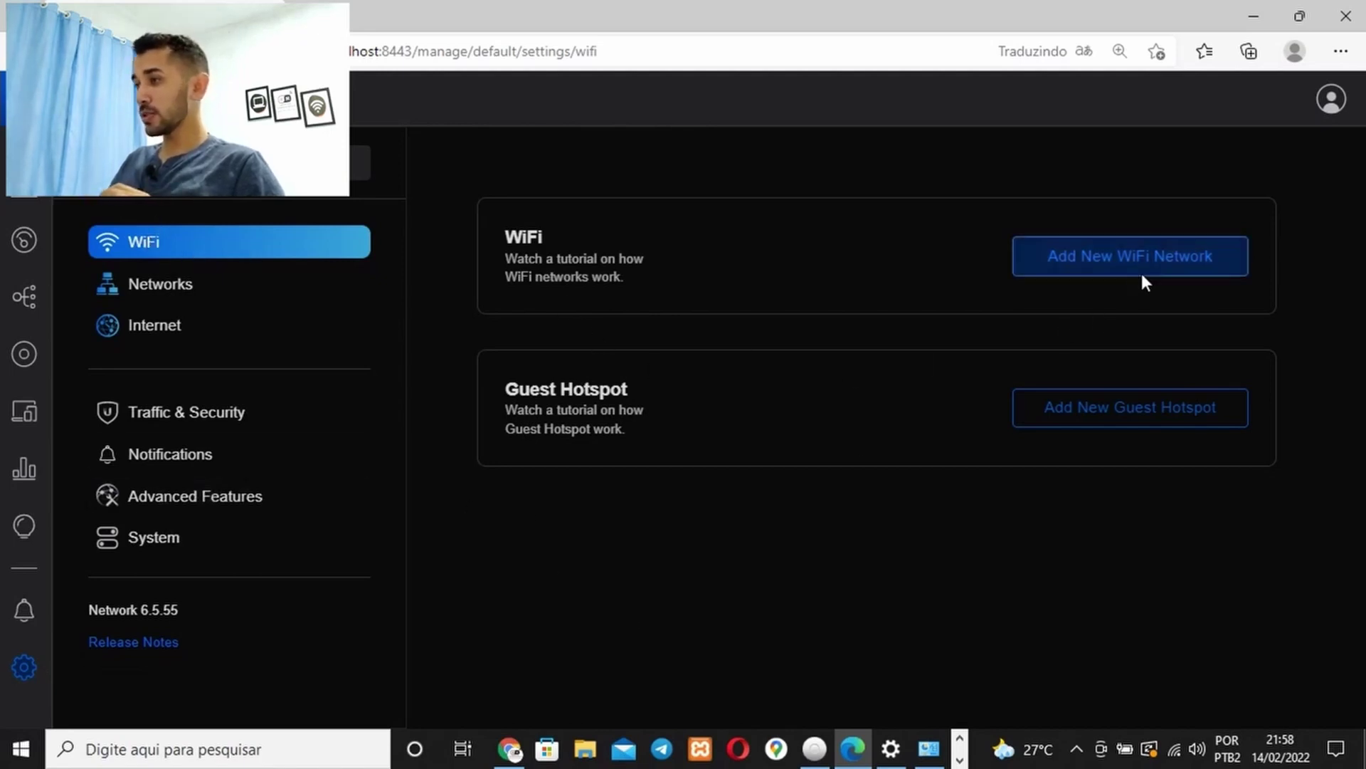
# Start an enabled new WiFi network named with the owner's name followed by 'UniFI'
pyautogui.click(1102, 269)
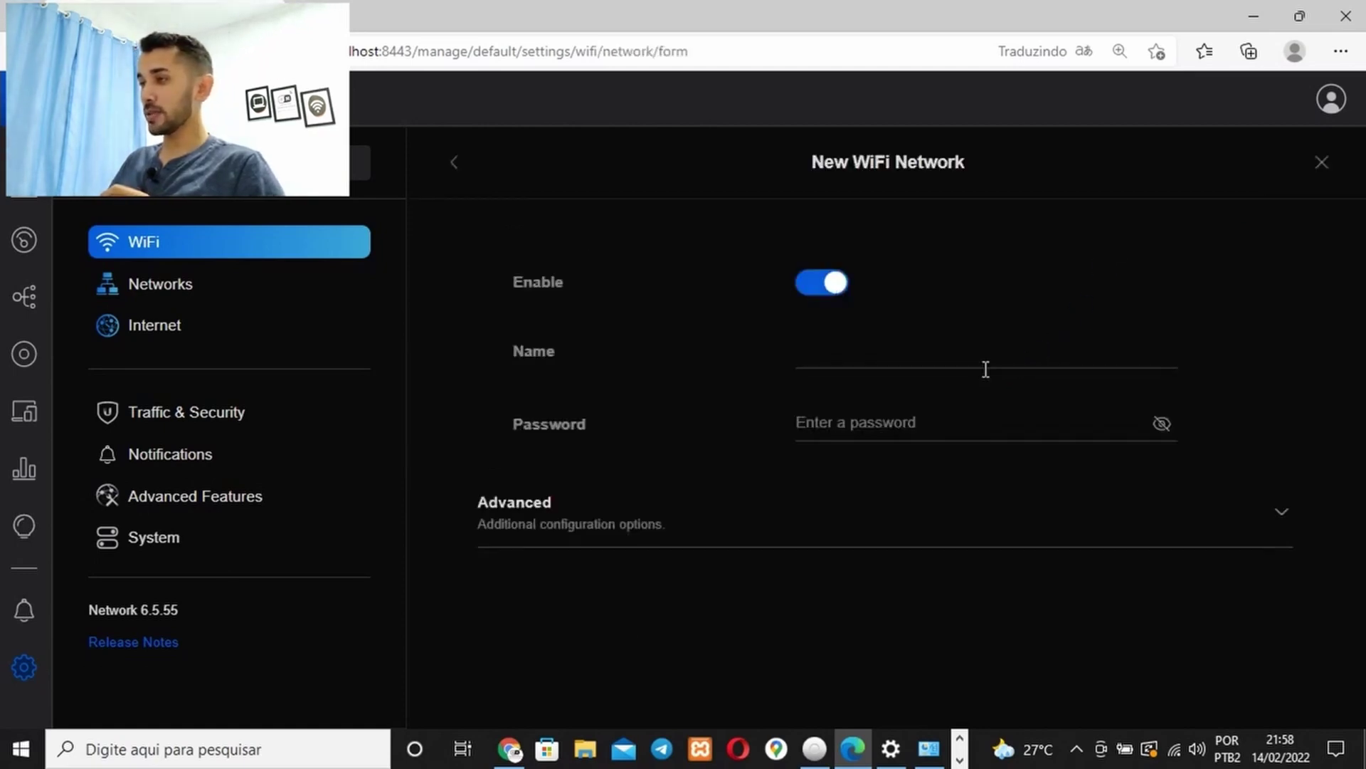
pyautogui.click(825, 293)
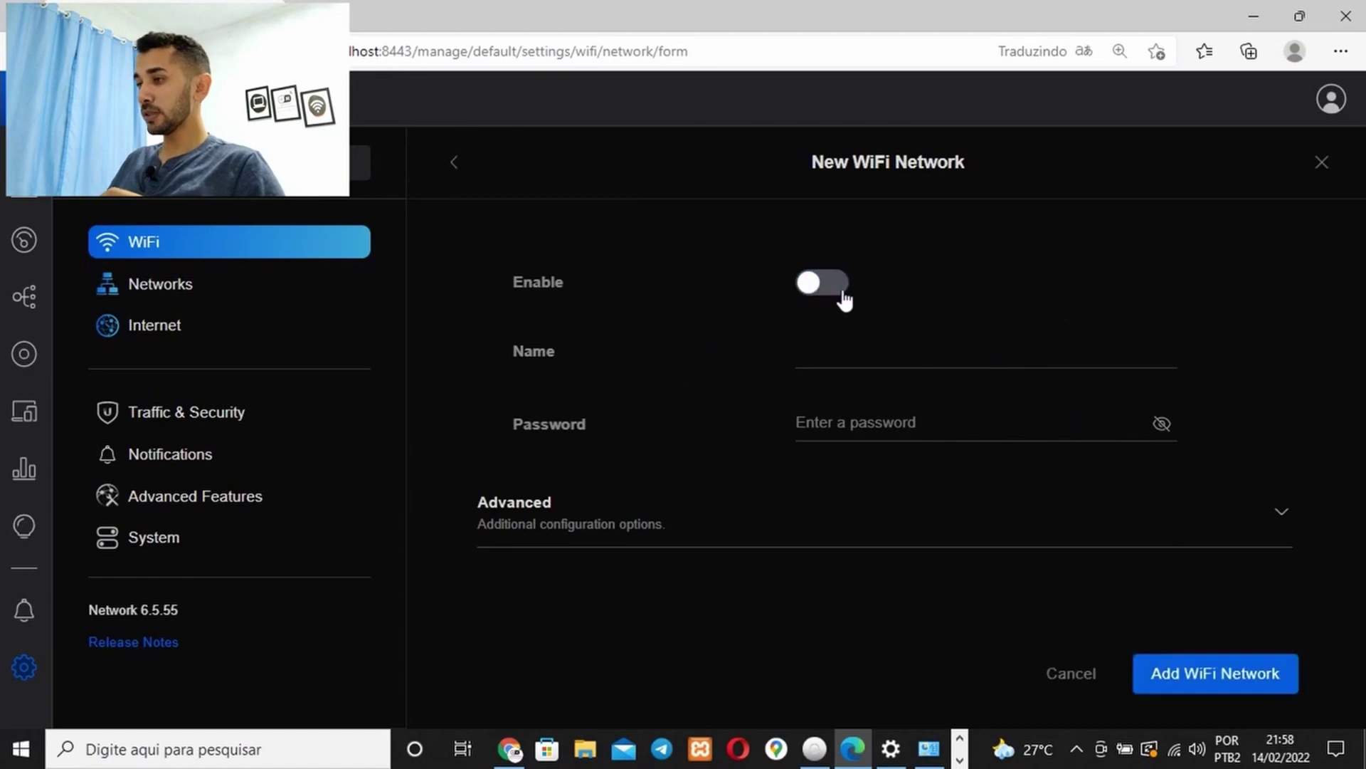
pyautogui.click(838, 290)
pyautogui.click(825, 343)
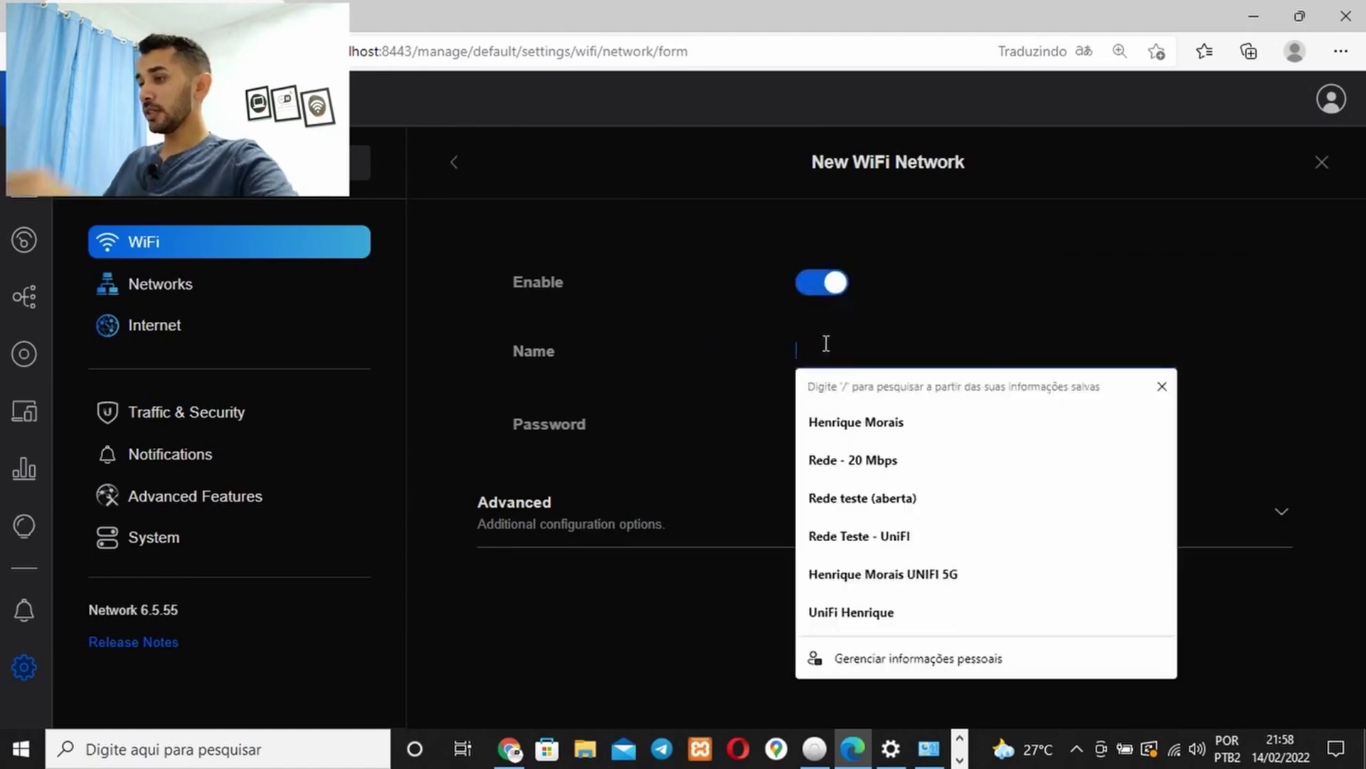
pyautogui.click(852, 423)
pyautogui.click(925, 357)
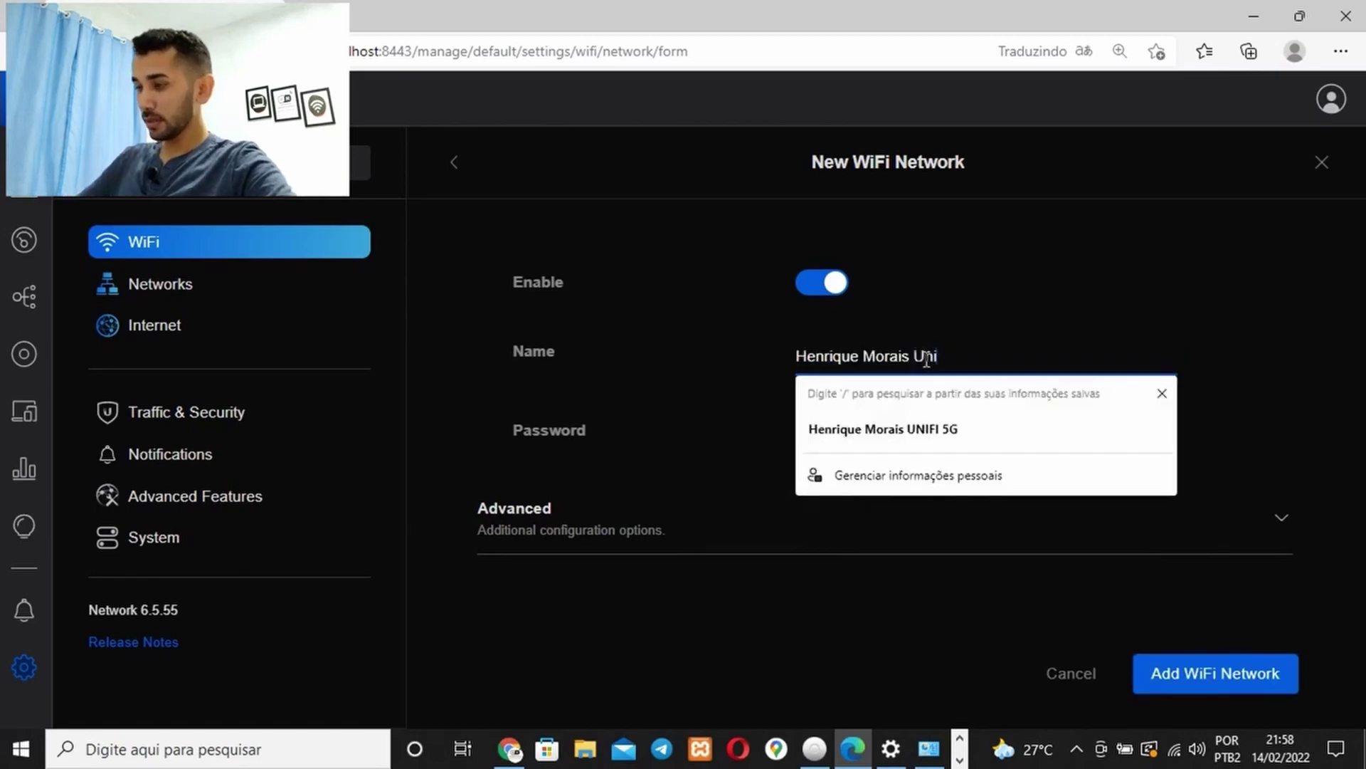
pyautogui.write('FI')
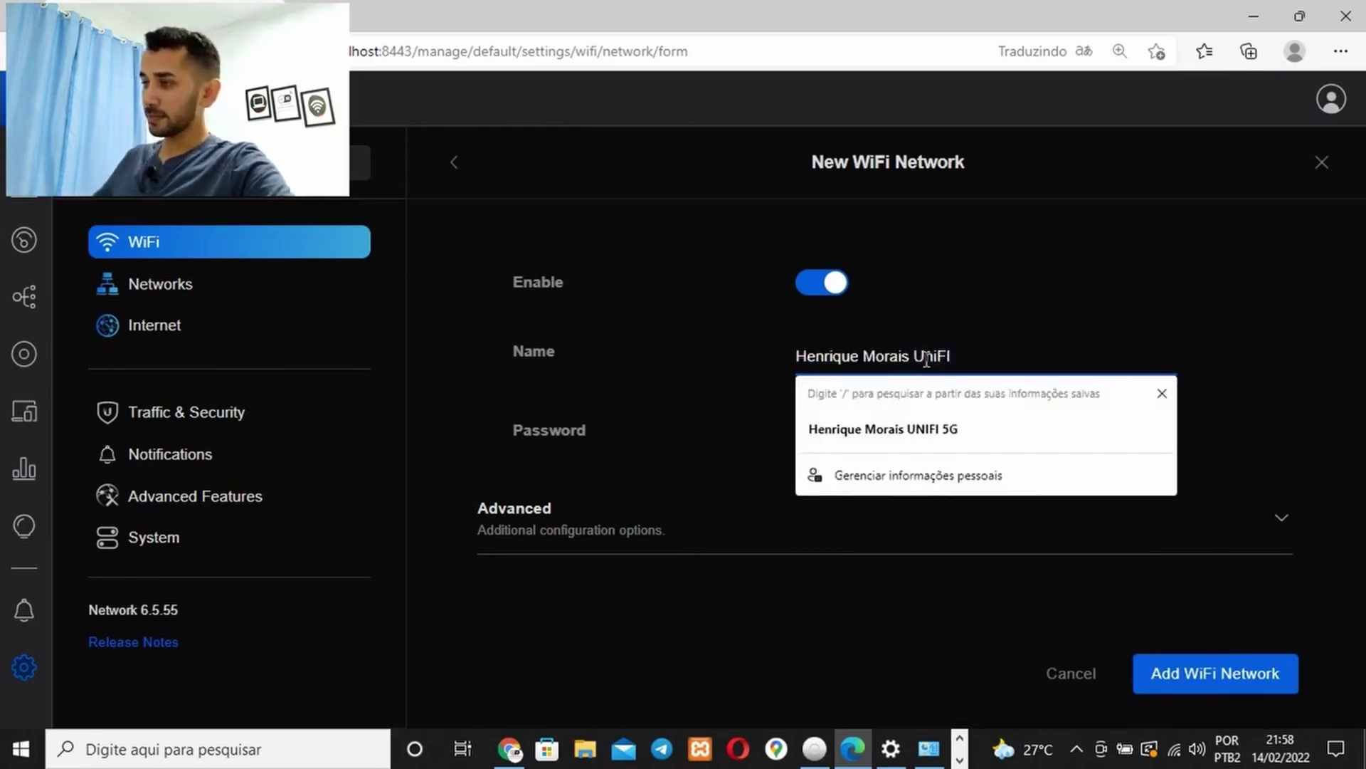
pyautogui.click(747, 326)
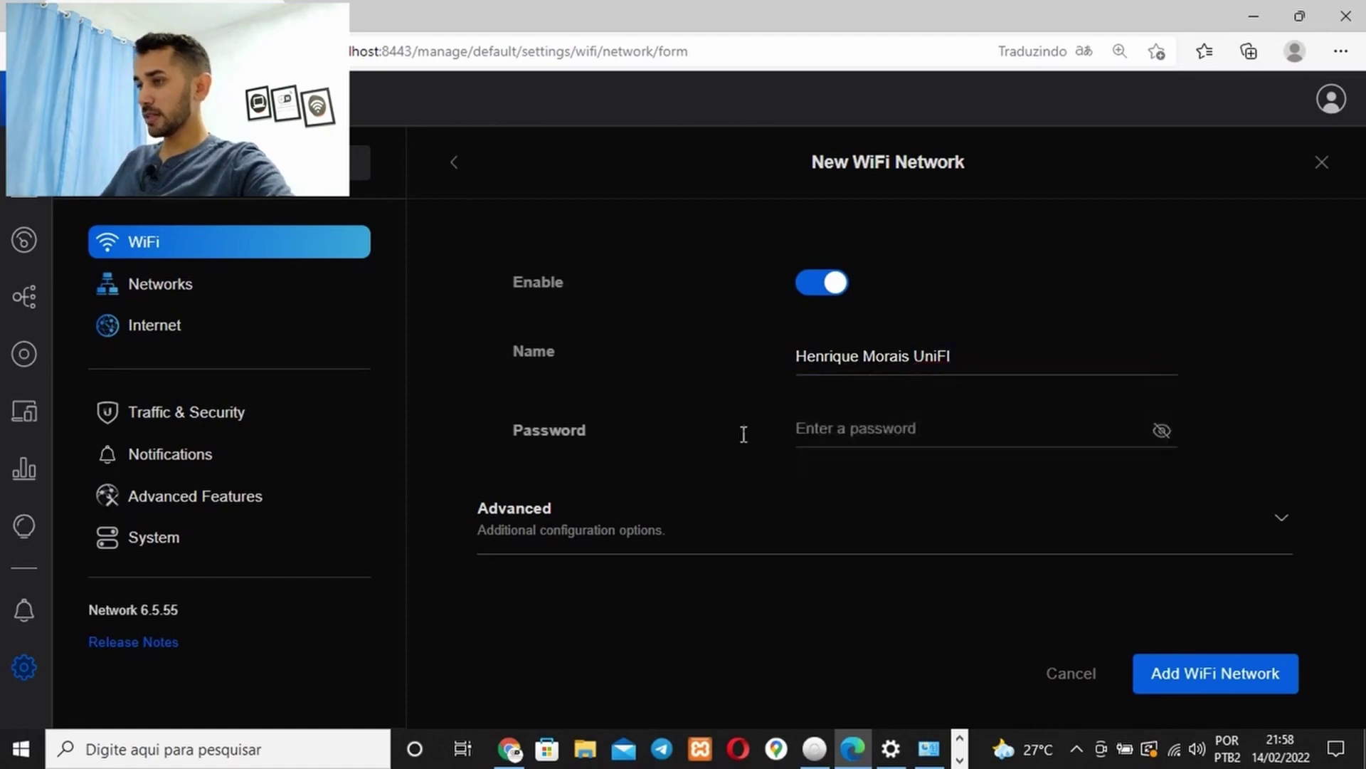
# Enter the network password, reveal it to verify, and expand Advanced options
pyautogui.click(915, 430)
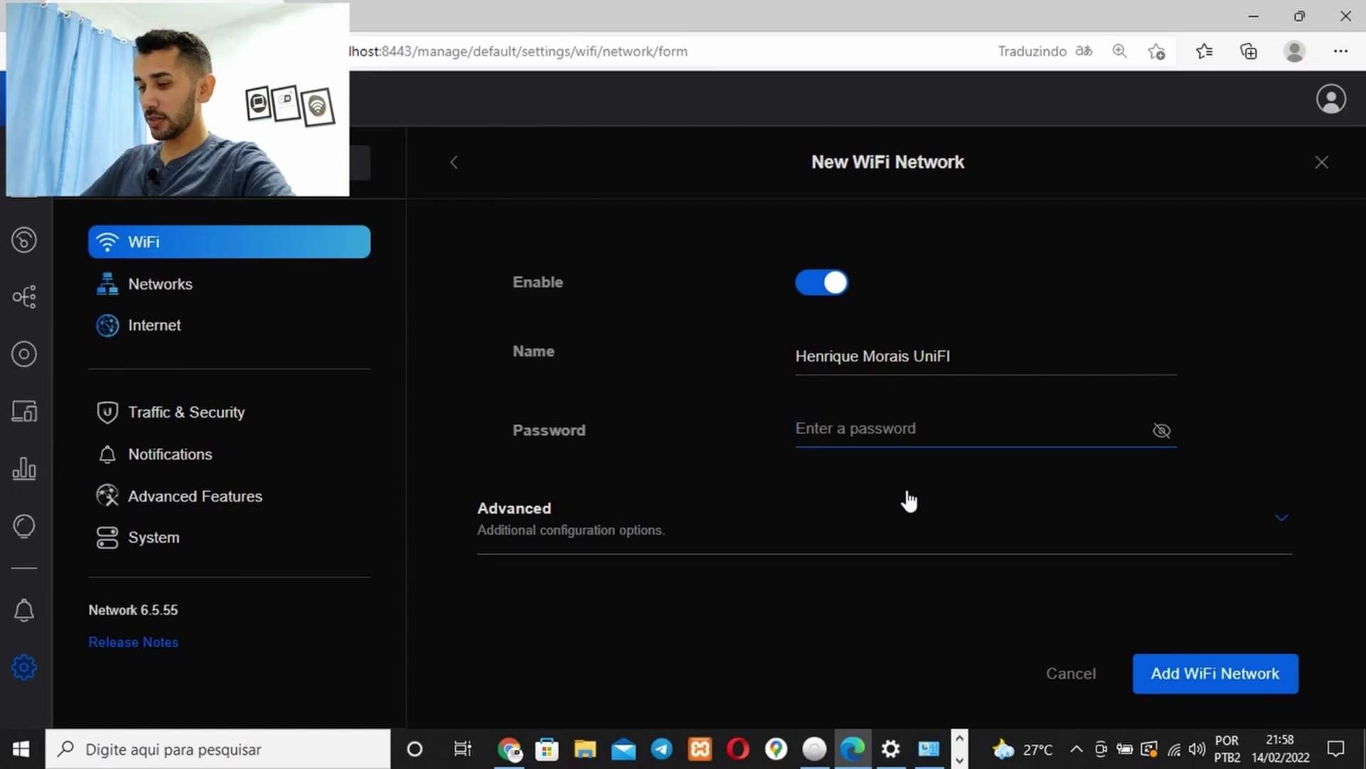
pyautogui.write('••')
pyautogui.press('BackSpace')
pyautogui.press('BackSpace')
pyautogui.write('•')
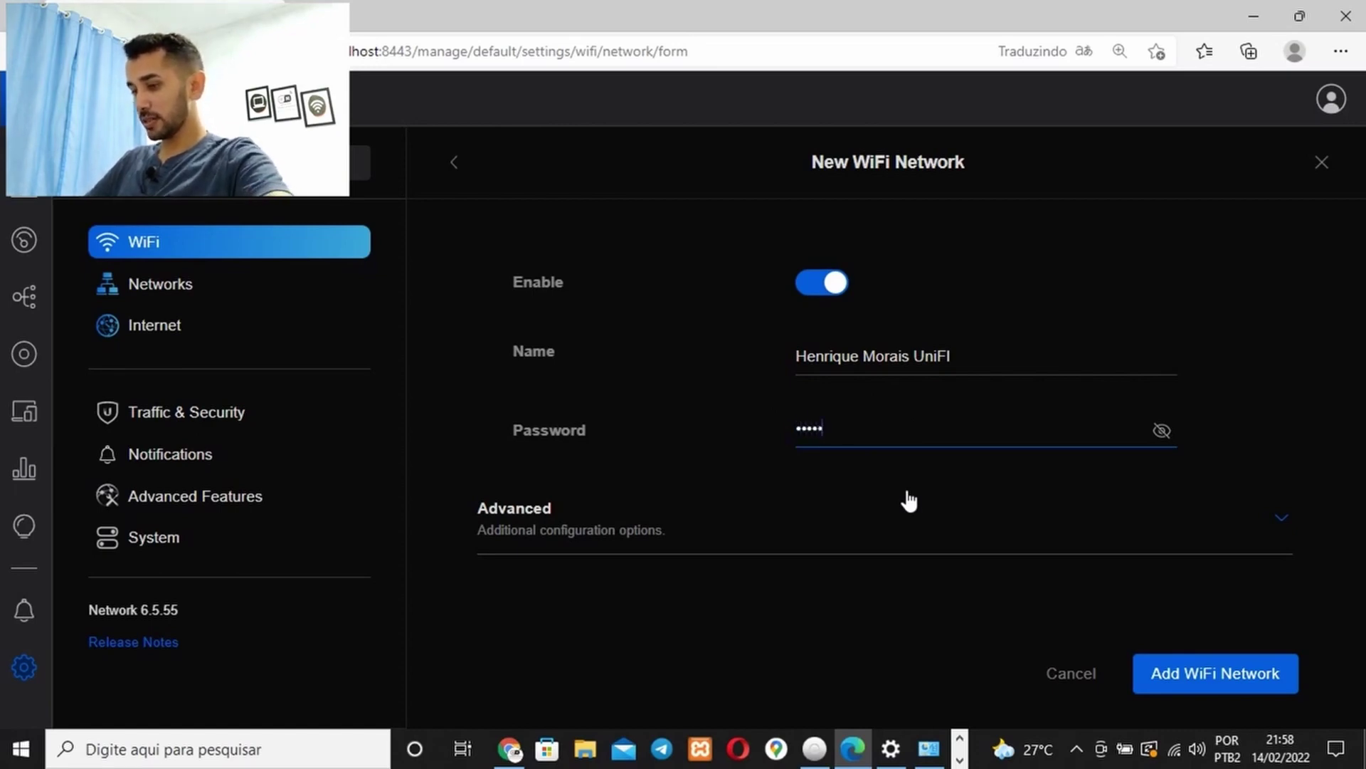
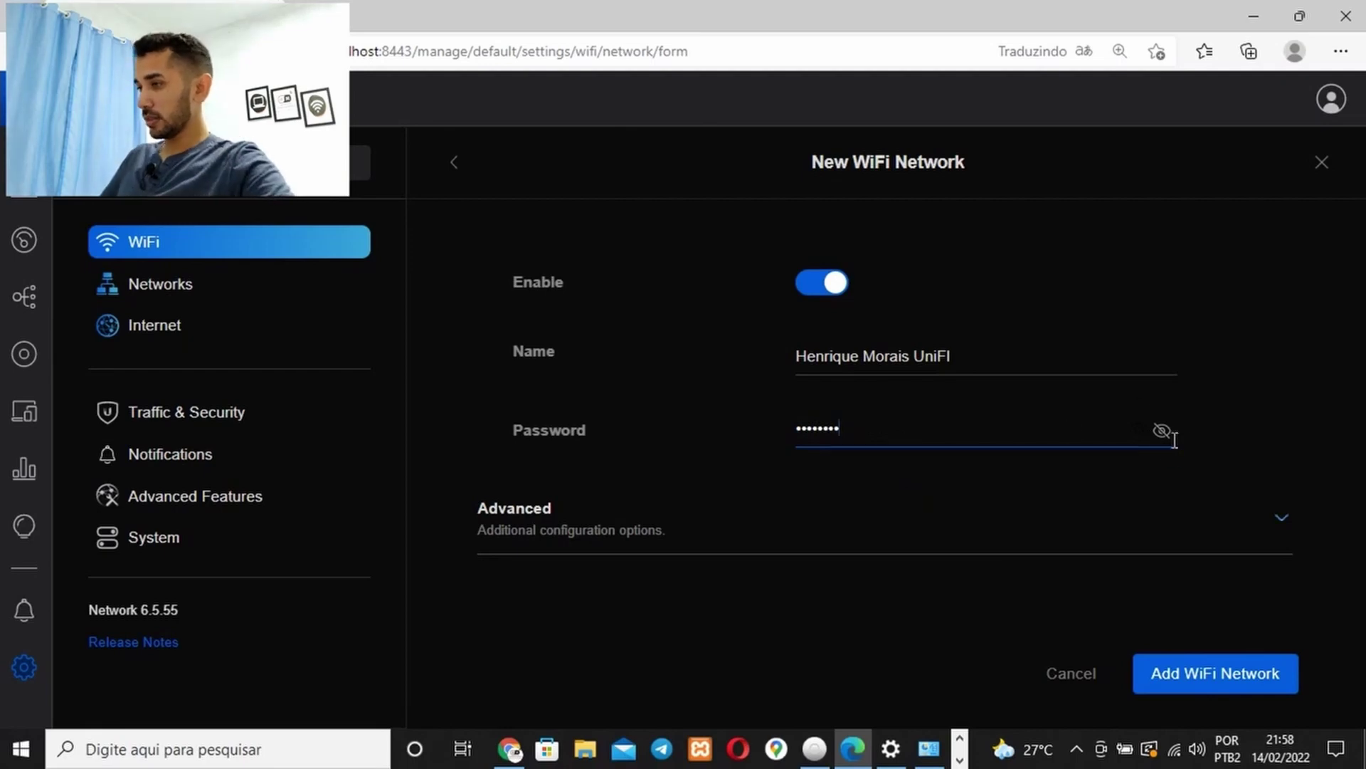
pyautogui.click(1161, 430)
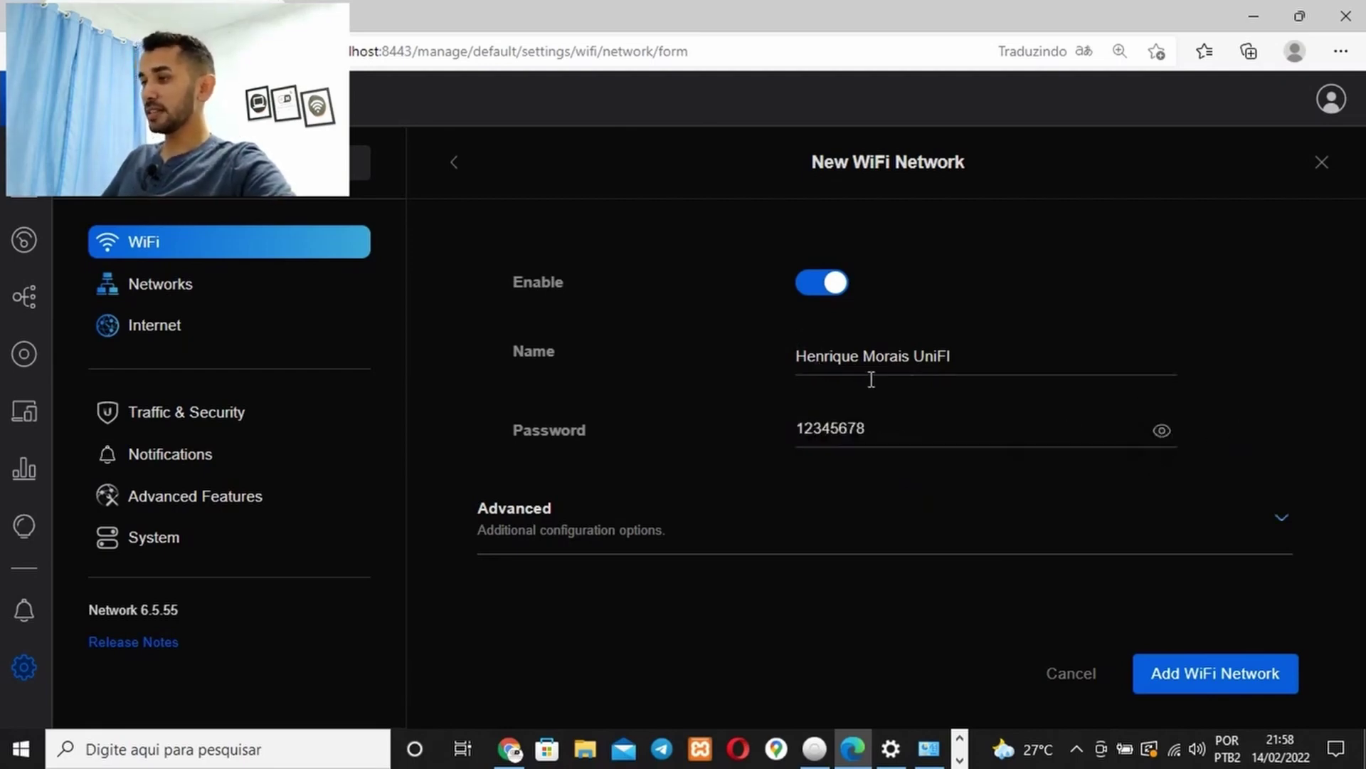
pyautogui.click(607, 525)
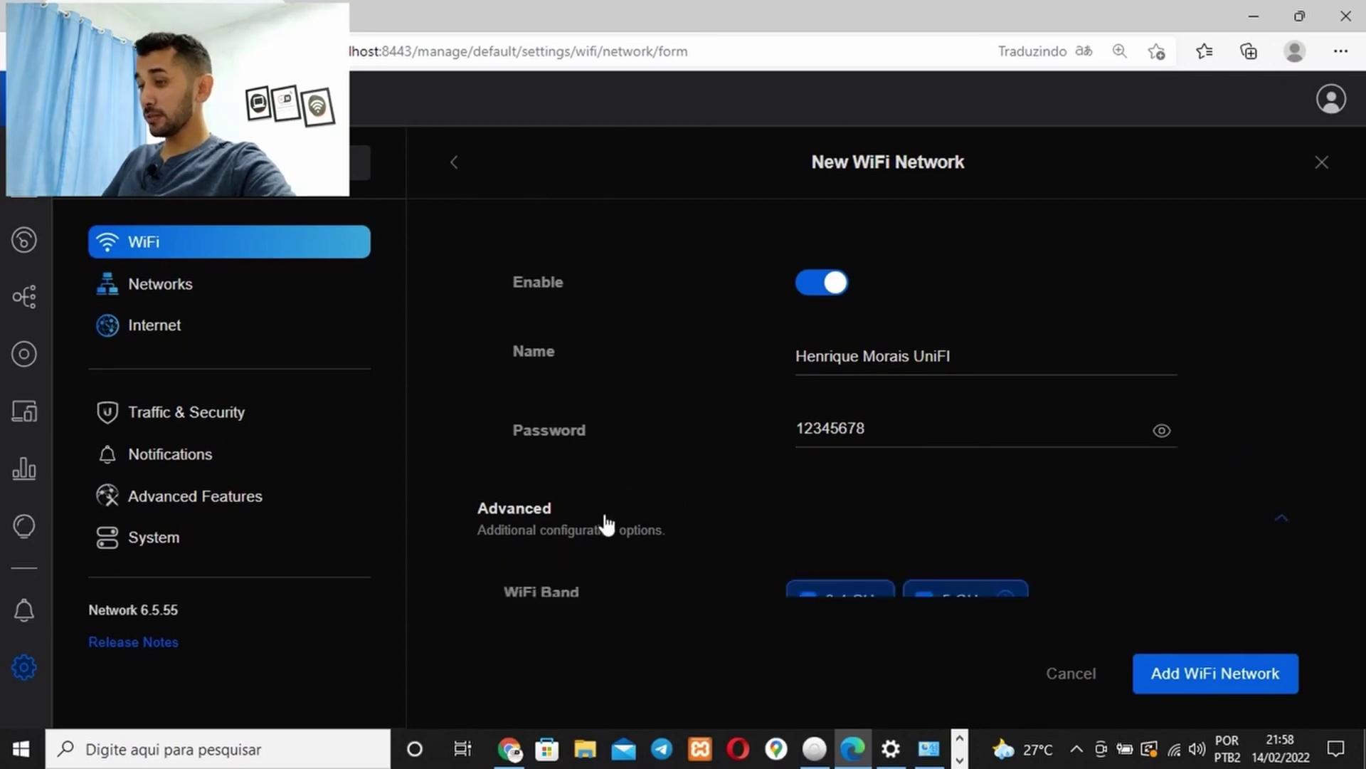
pyautogui.scroll(-2, 607, 525)
pyautogui.scroll(-1, 859, 426)
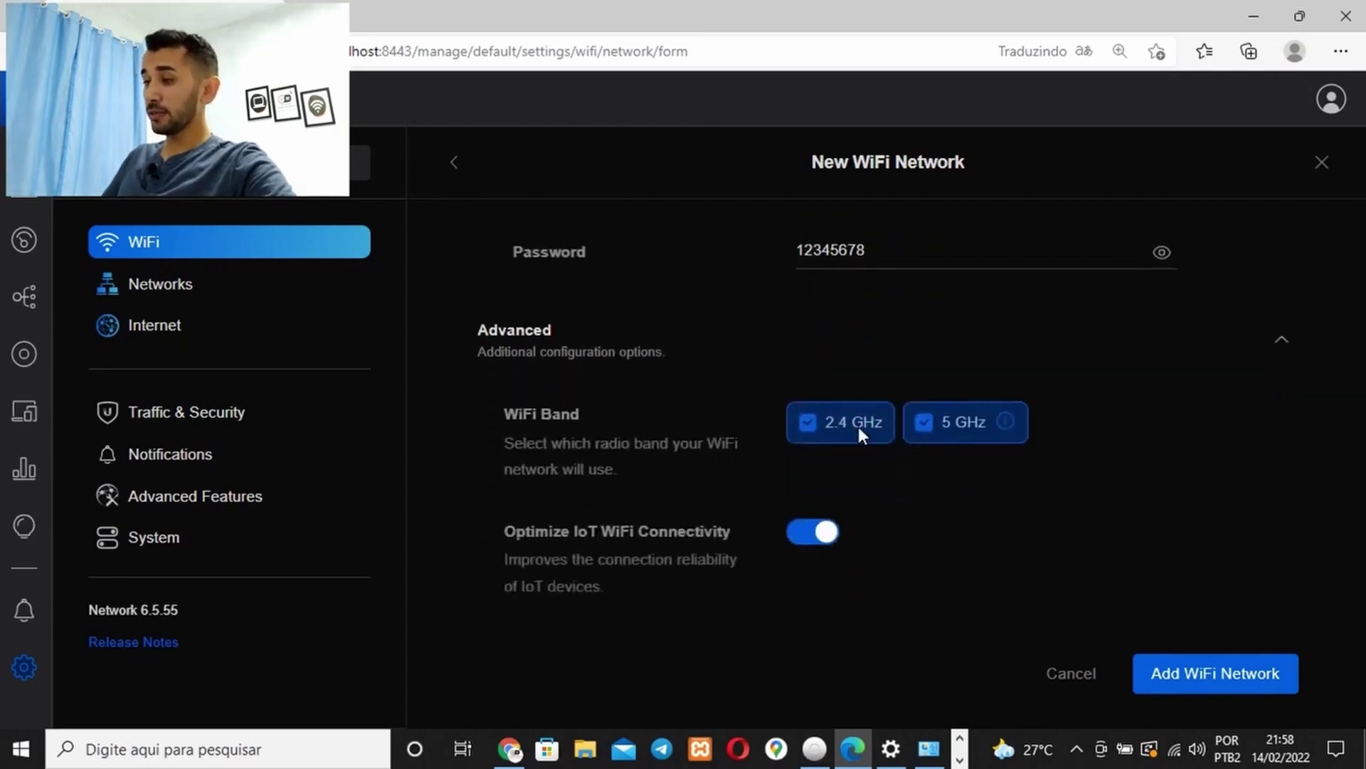
pyautogui.scroll(1, 868, 285)
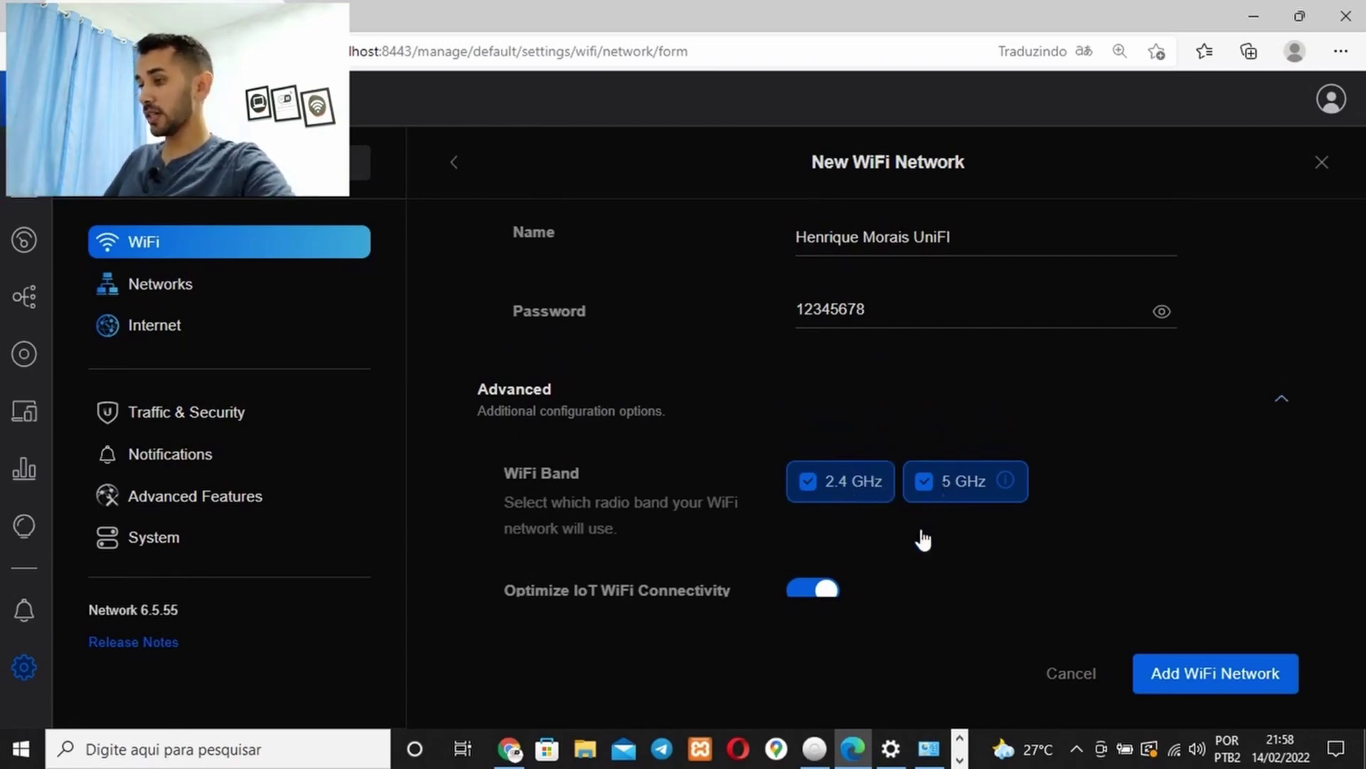
pyautogui.click(923, 484)
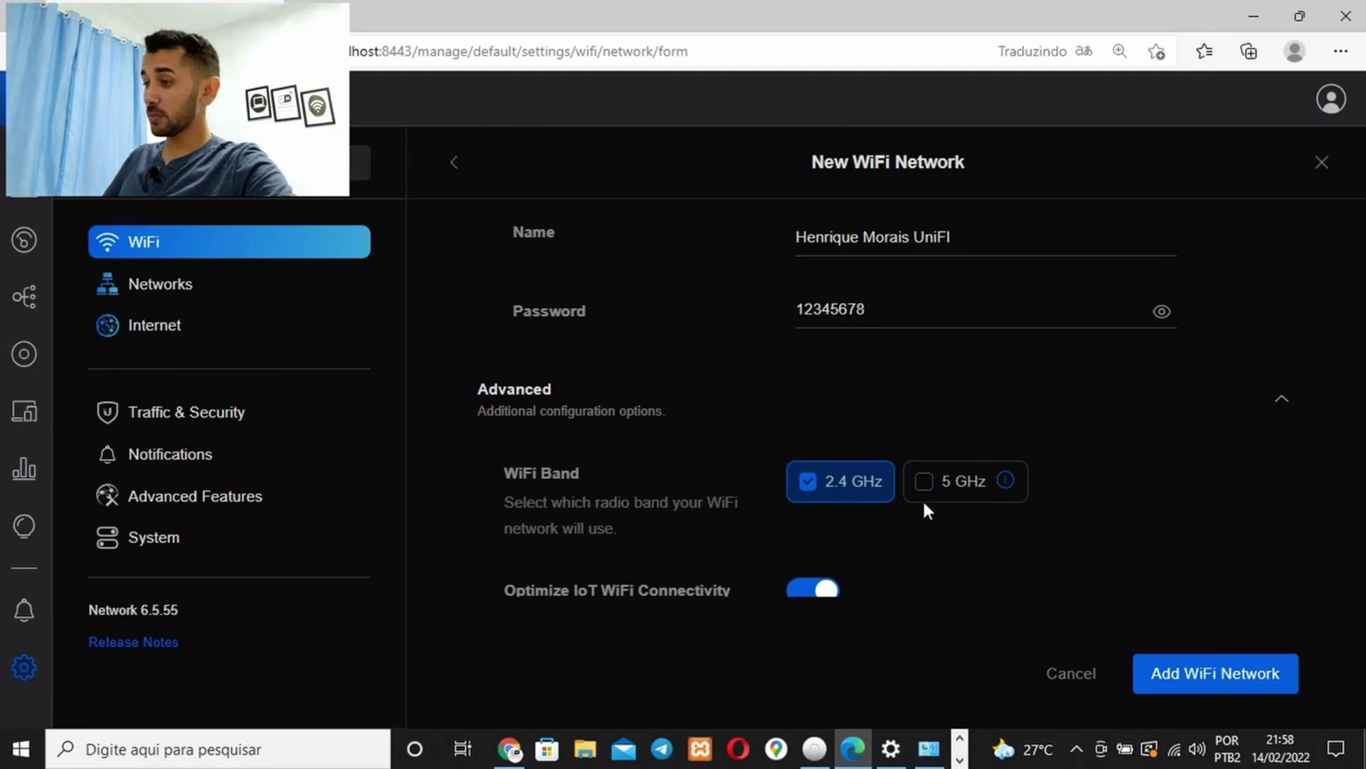
pyautogui.click(924, 498)
pyautogui.click(828, 478)
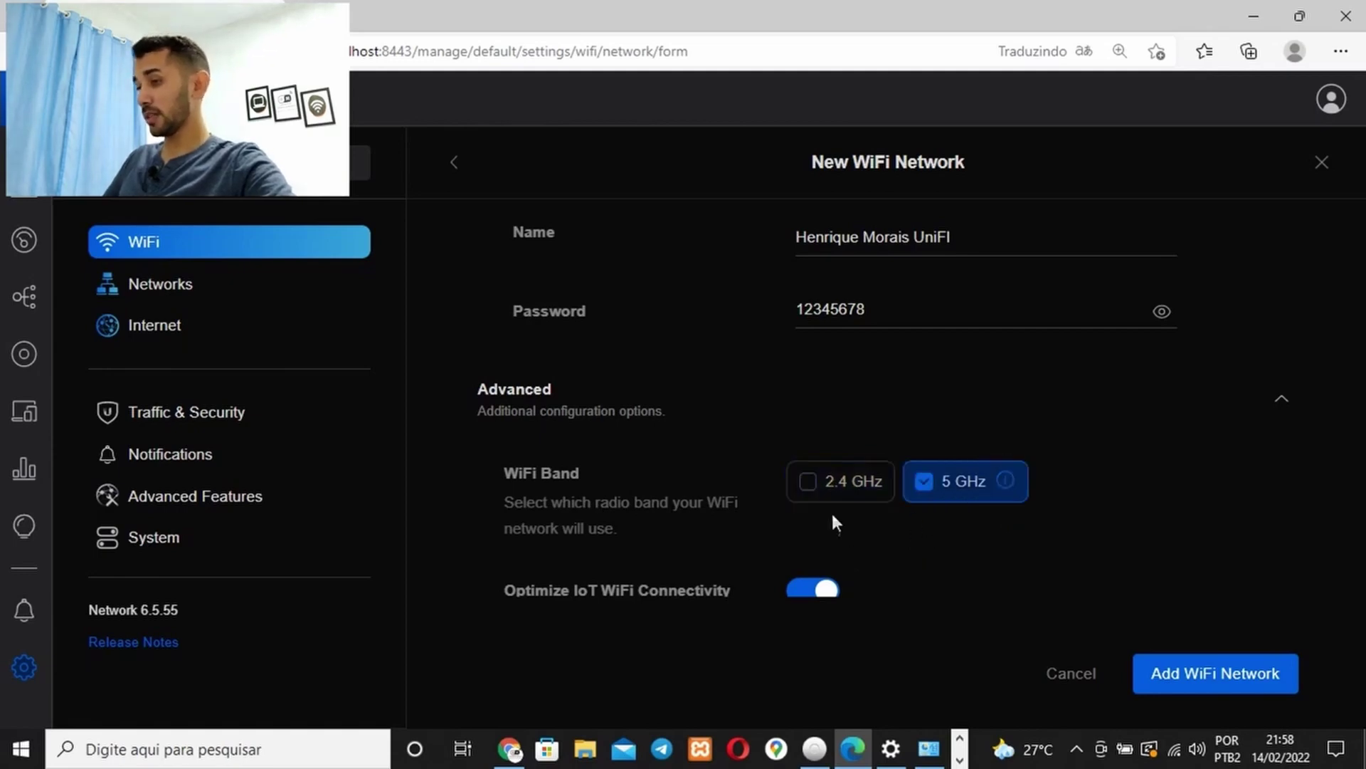
pyautogui.click(831, 498)
pyautogui.scroll(-1, 825, 535)
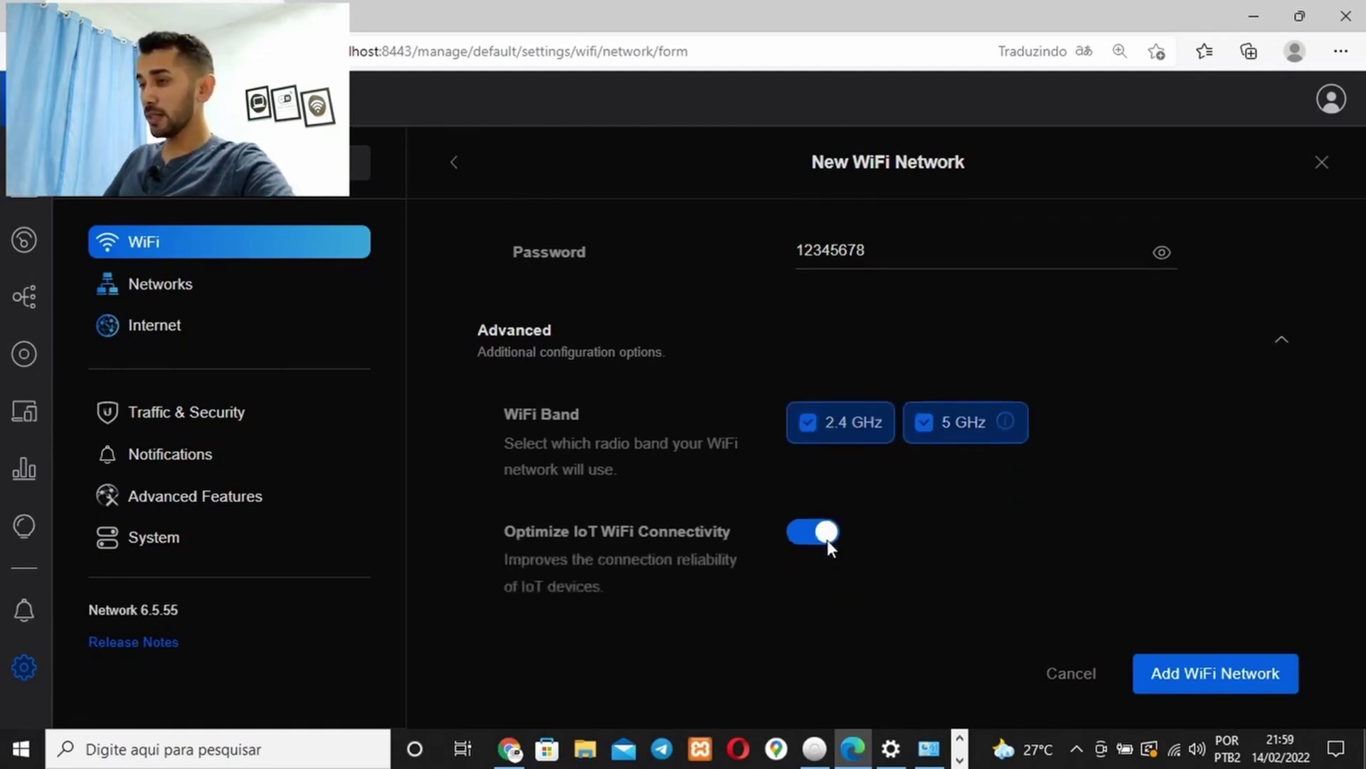
pyautogui.scroll(-4, 827, 540)
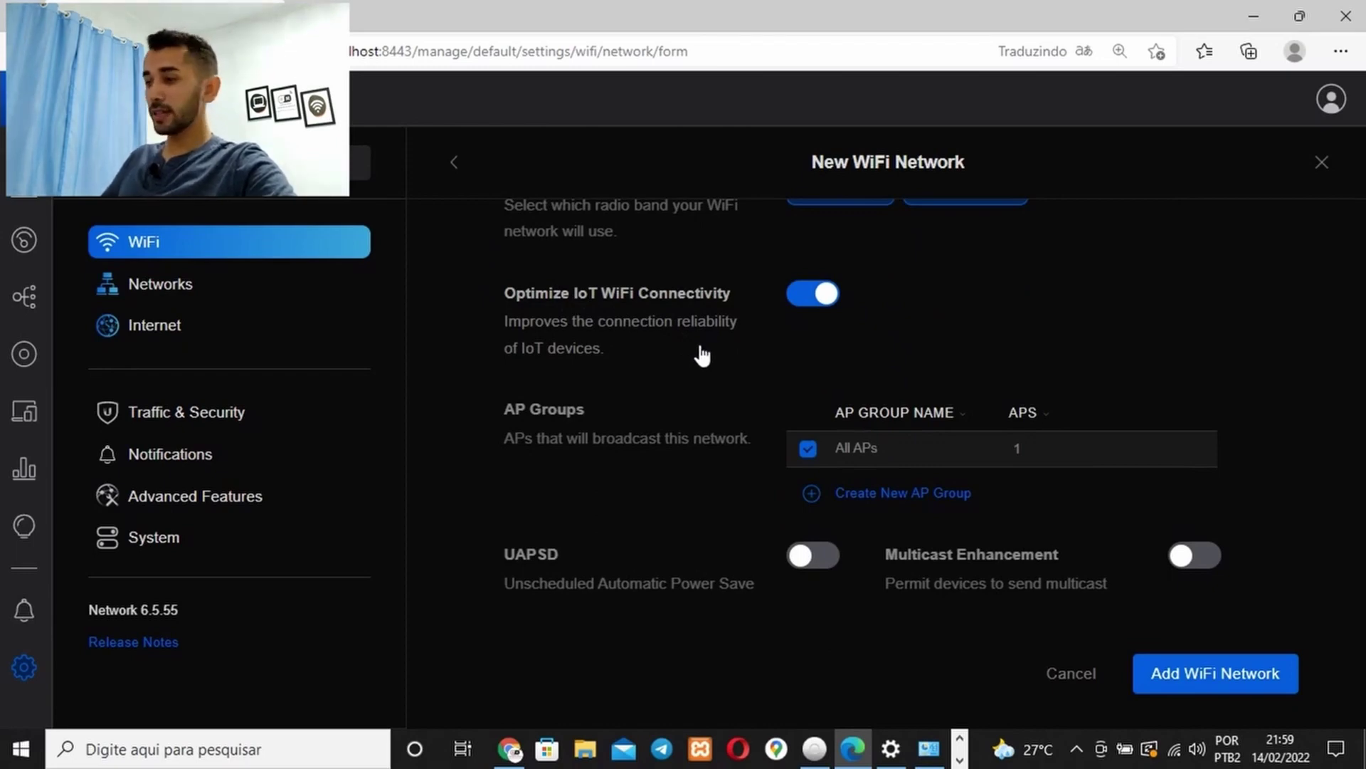
pyautogui.scroll(-2, 703, 354)
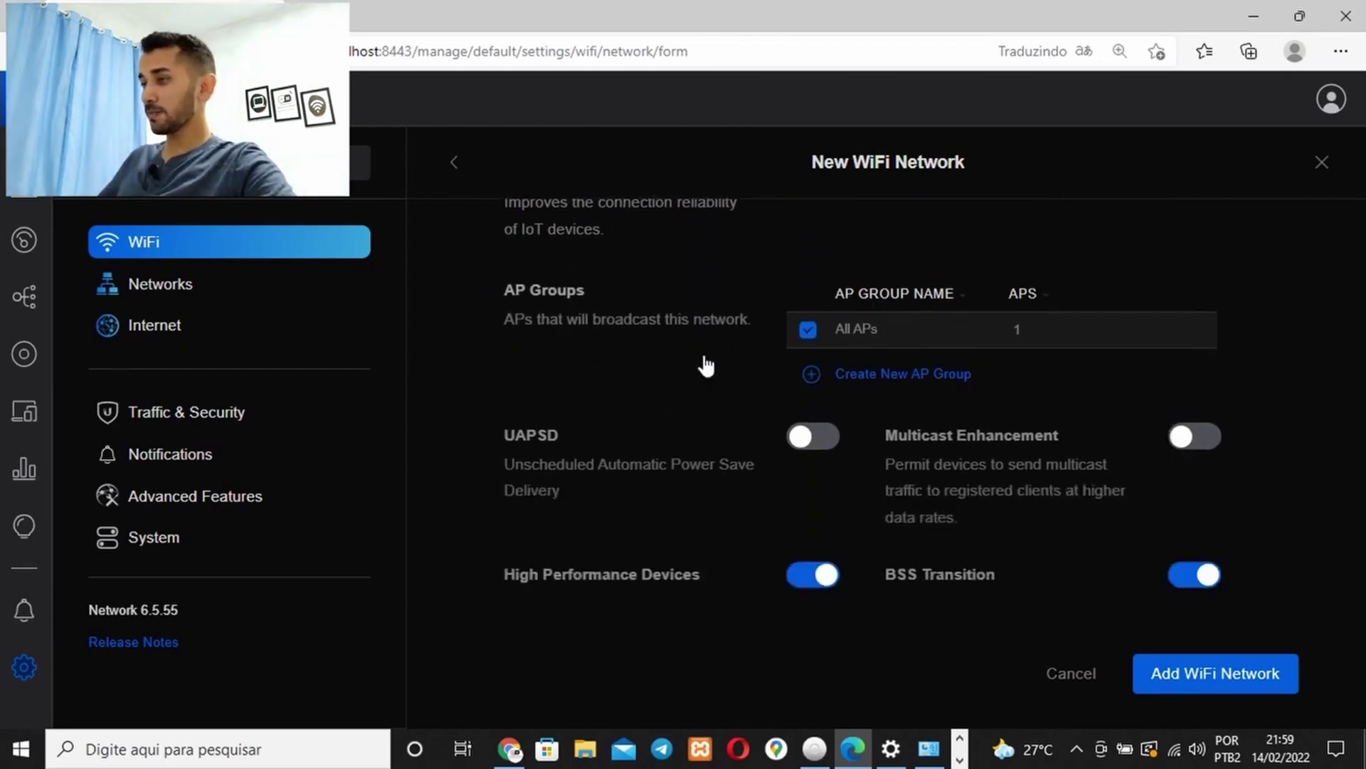
pyautogui.scroll(-1, 706, 366)
pyautogui.scroll(1, 900, 369)
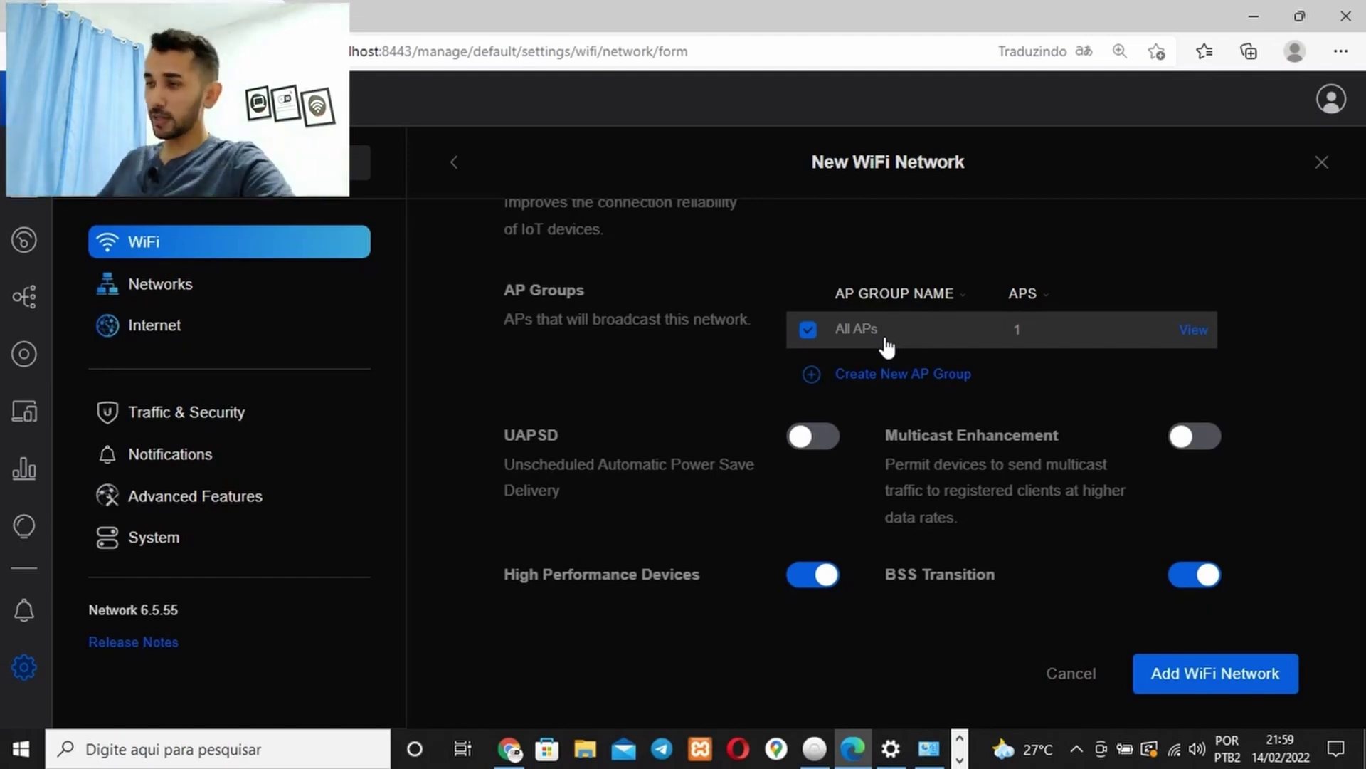
pyautogui.scroll(-5, 886, 347)
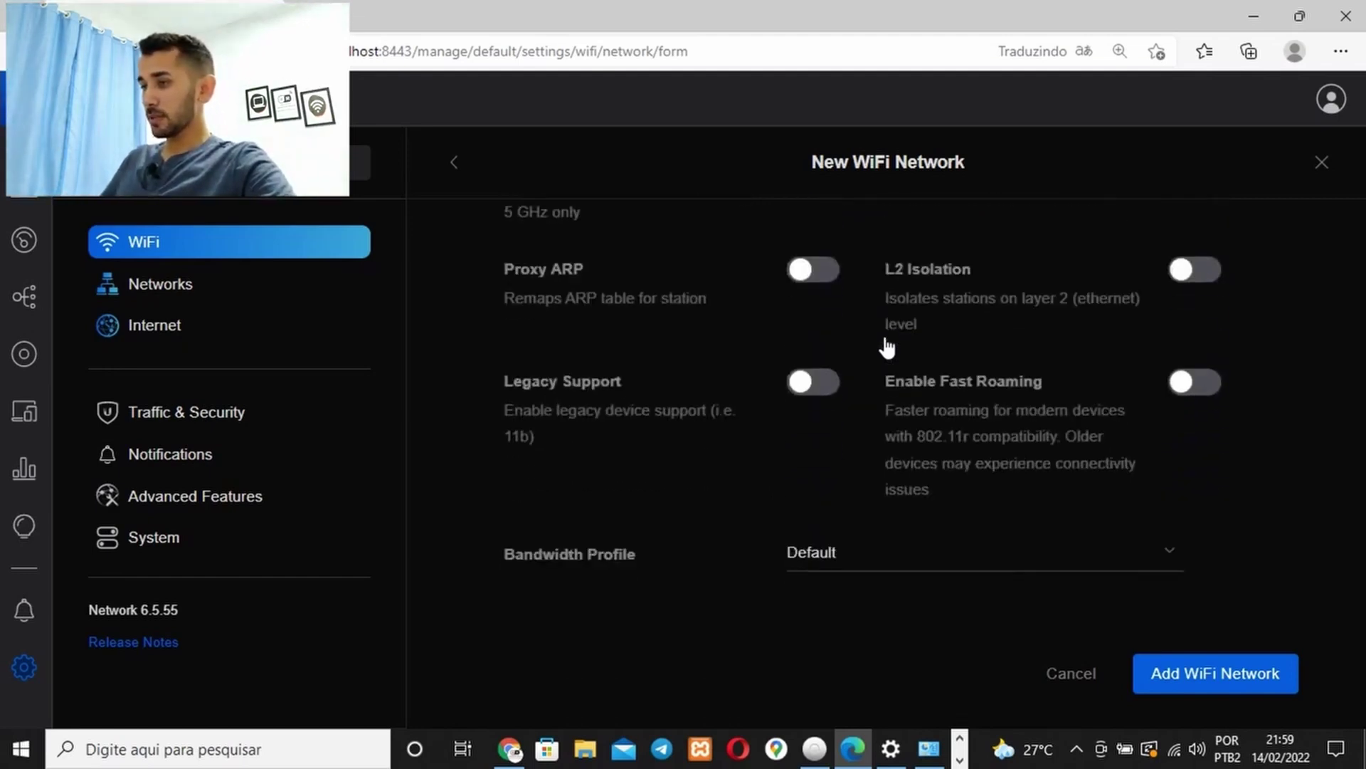
# Leave the Bandwidth Profile at Default after trying Rede - 10 Mbps, and save the network
pyautogui.scroll(-3, 886, 347)
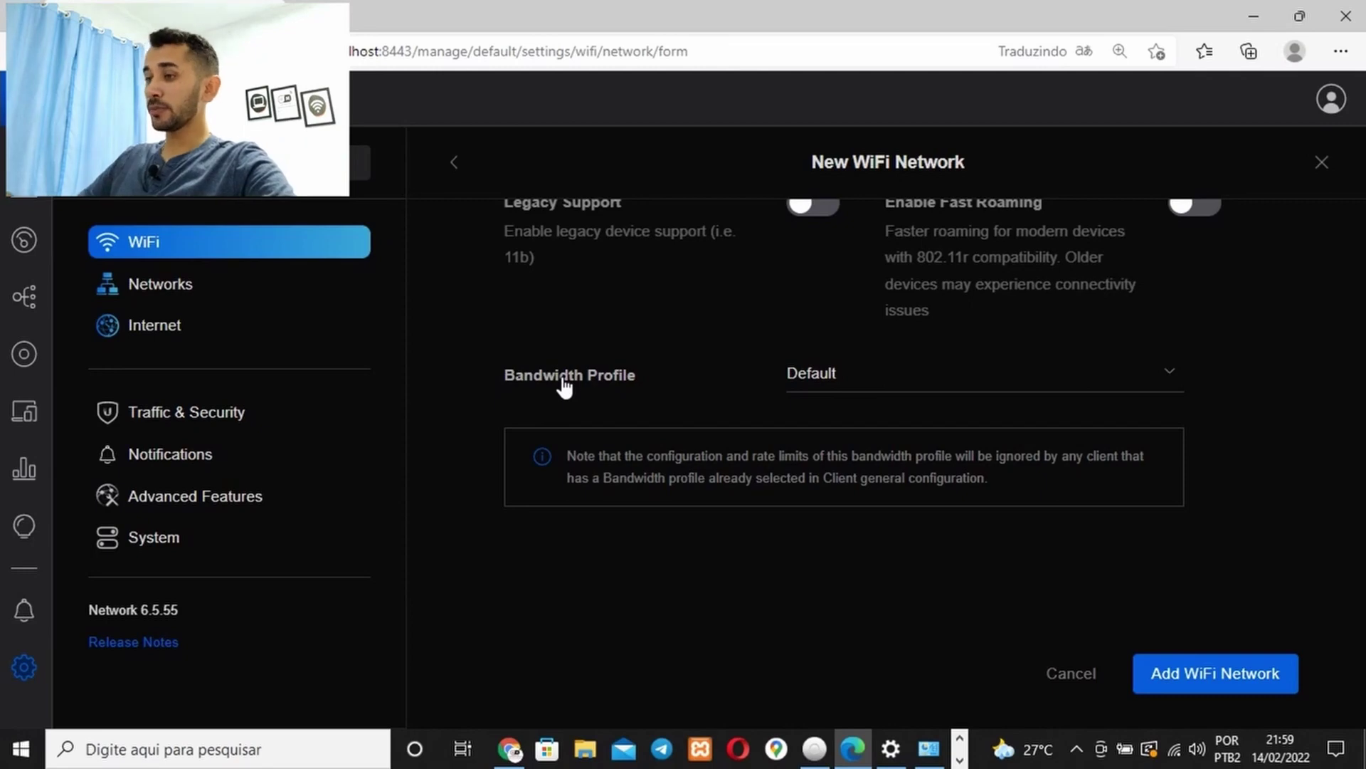
pyautogui.click(902, 377)
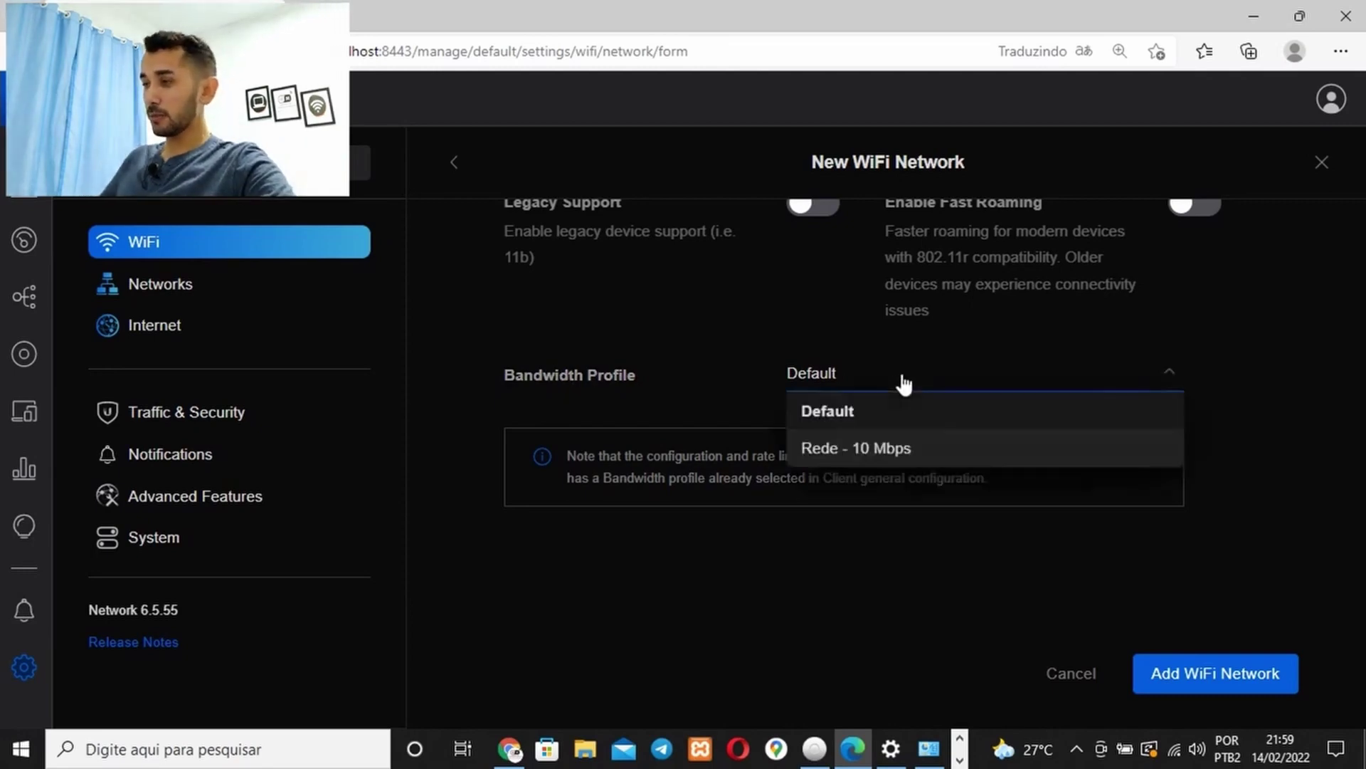
pyautogui.click(861, 455)
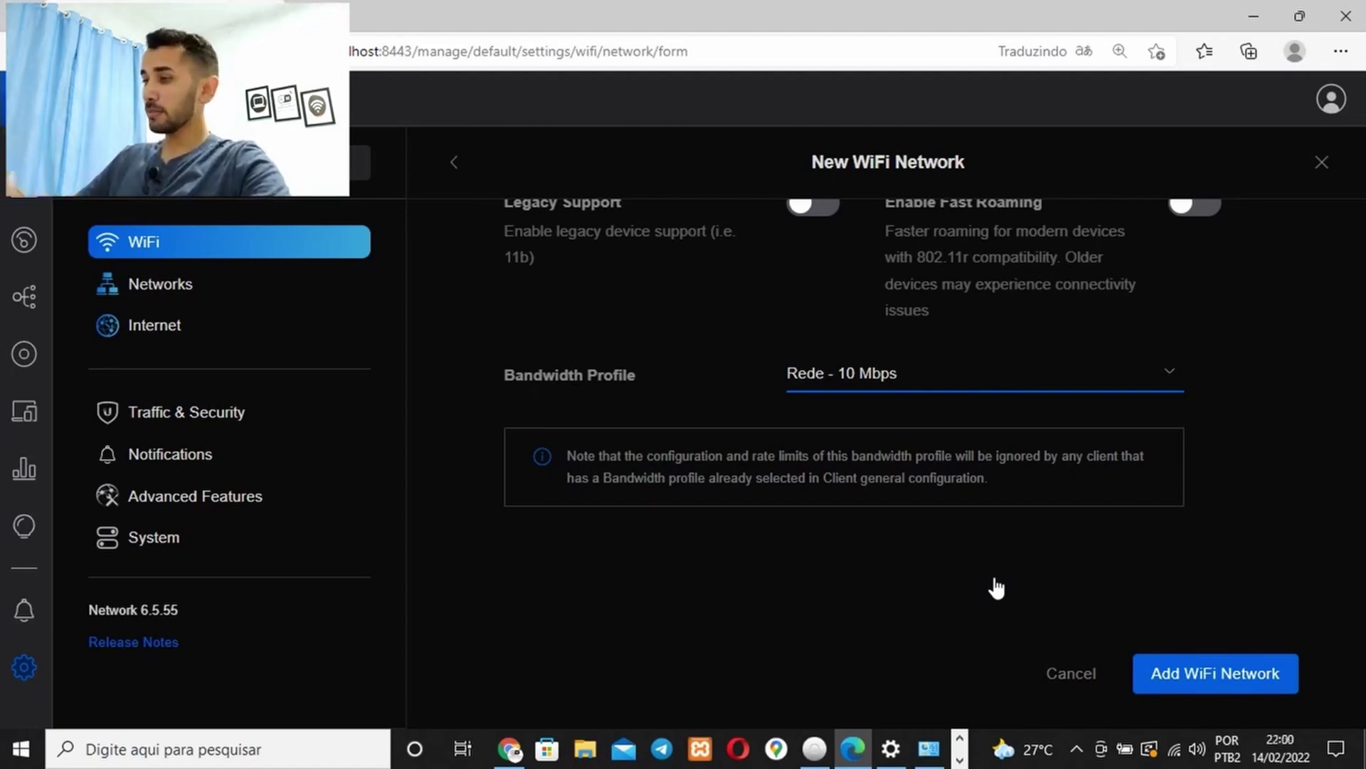
pyautogui.click(966, 380)
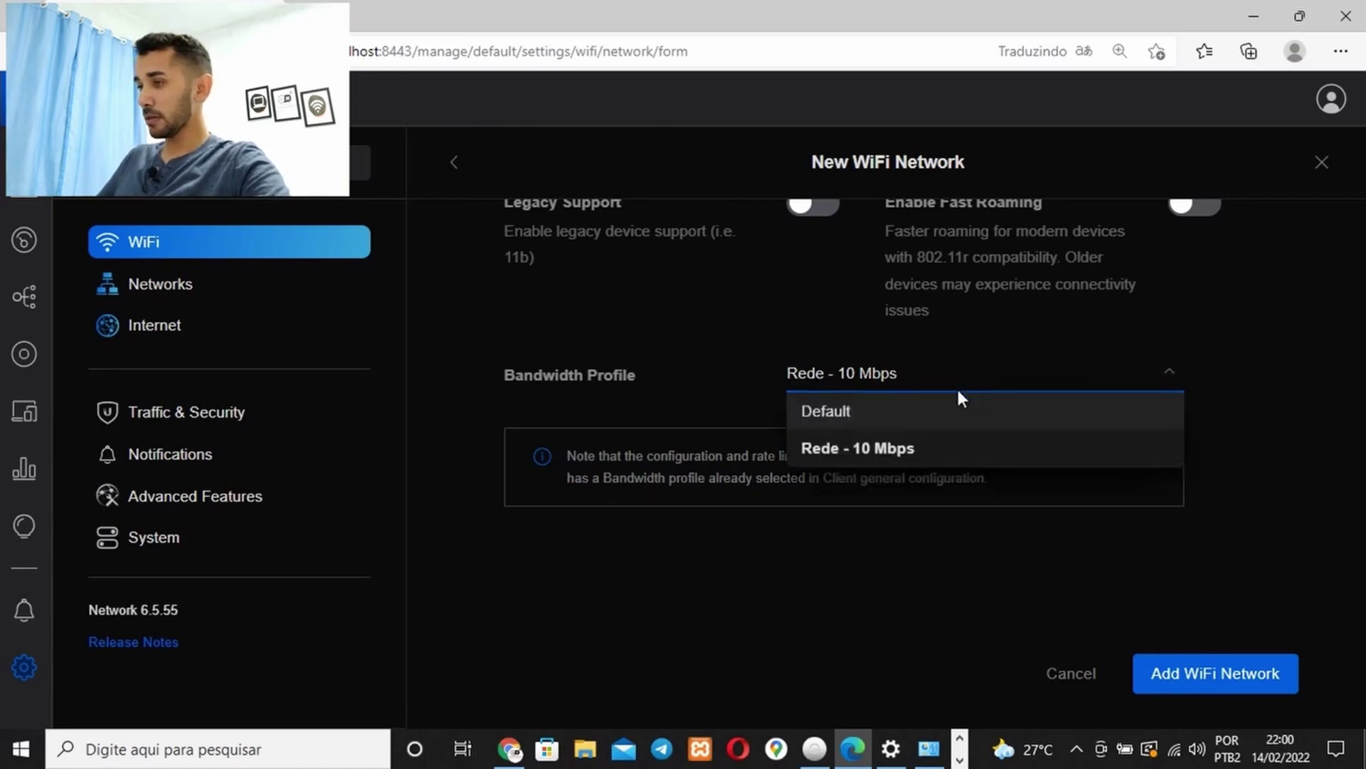
pyautogui.click(861, 420)
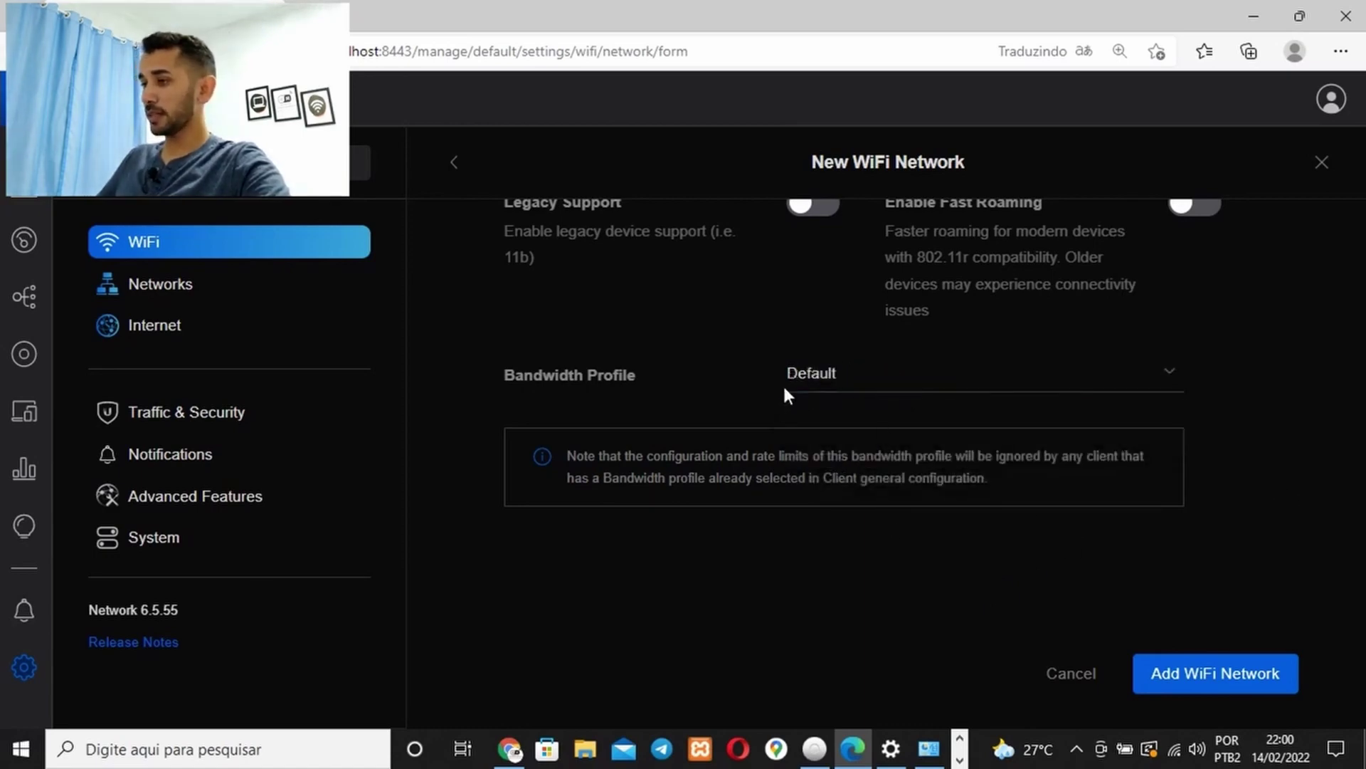
pyautogui.scroll(5, 1020, 474)
pyautogui.scroll(-2, 1017, 479)
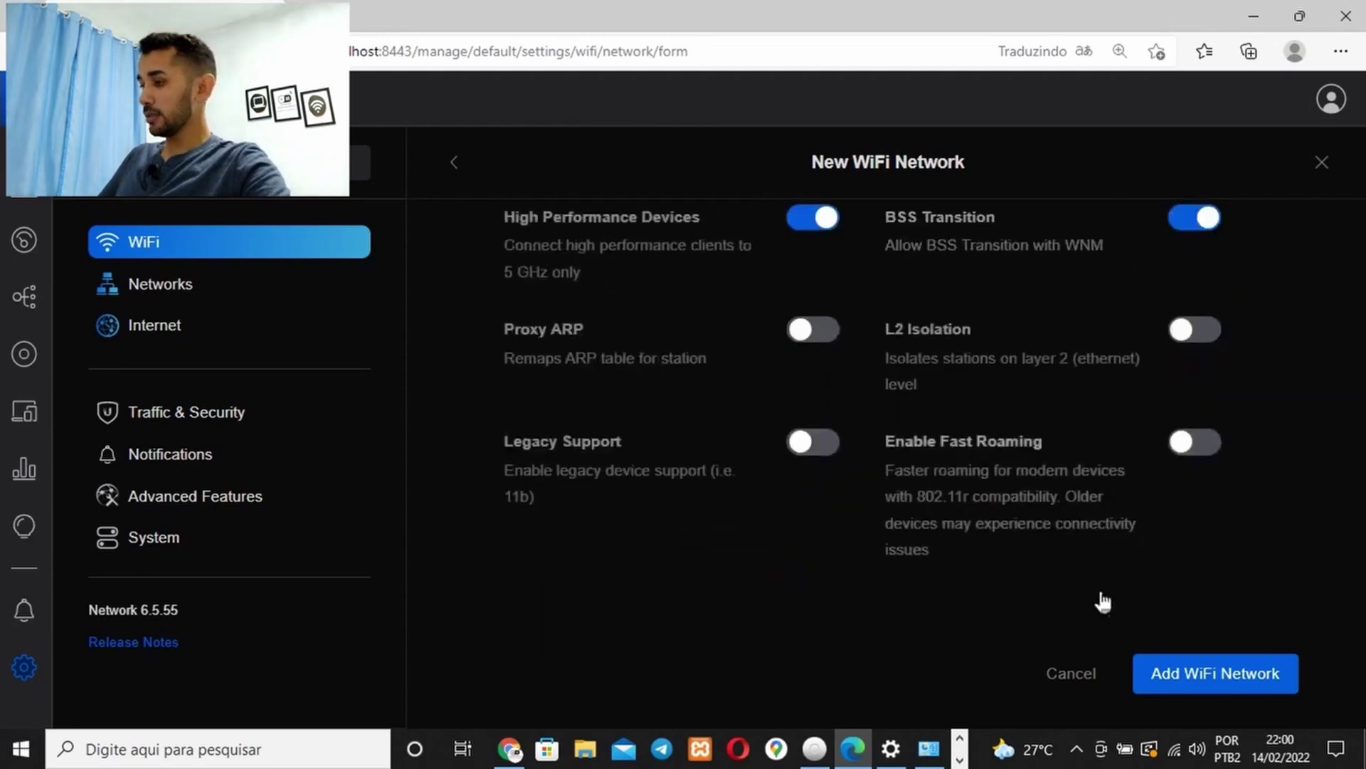
pyautogui.click(1185, 678)
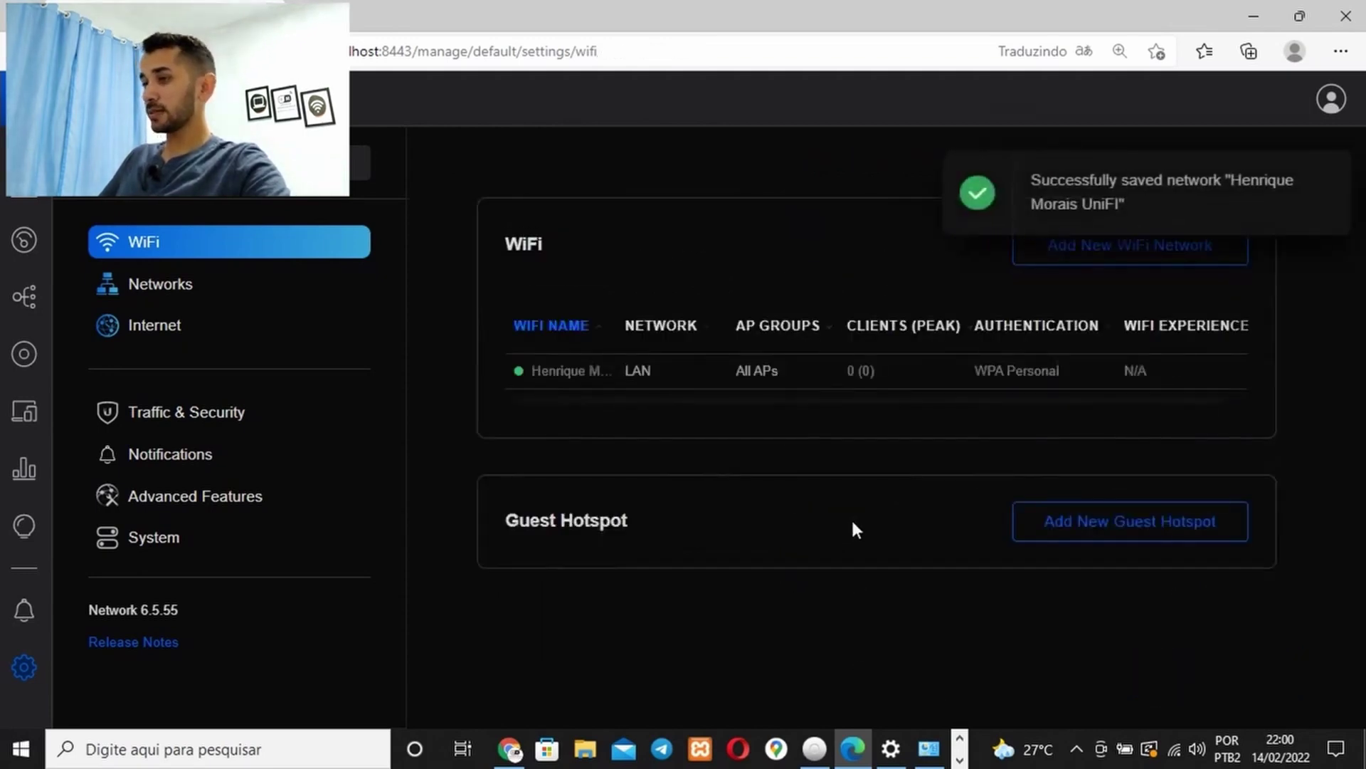
# Check the saved network, return to the WiFi list, and start a blank second network form
pyautogui.click(807, 370)
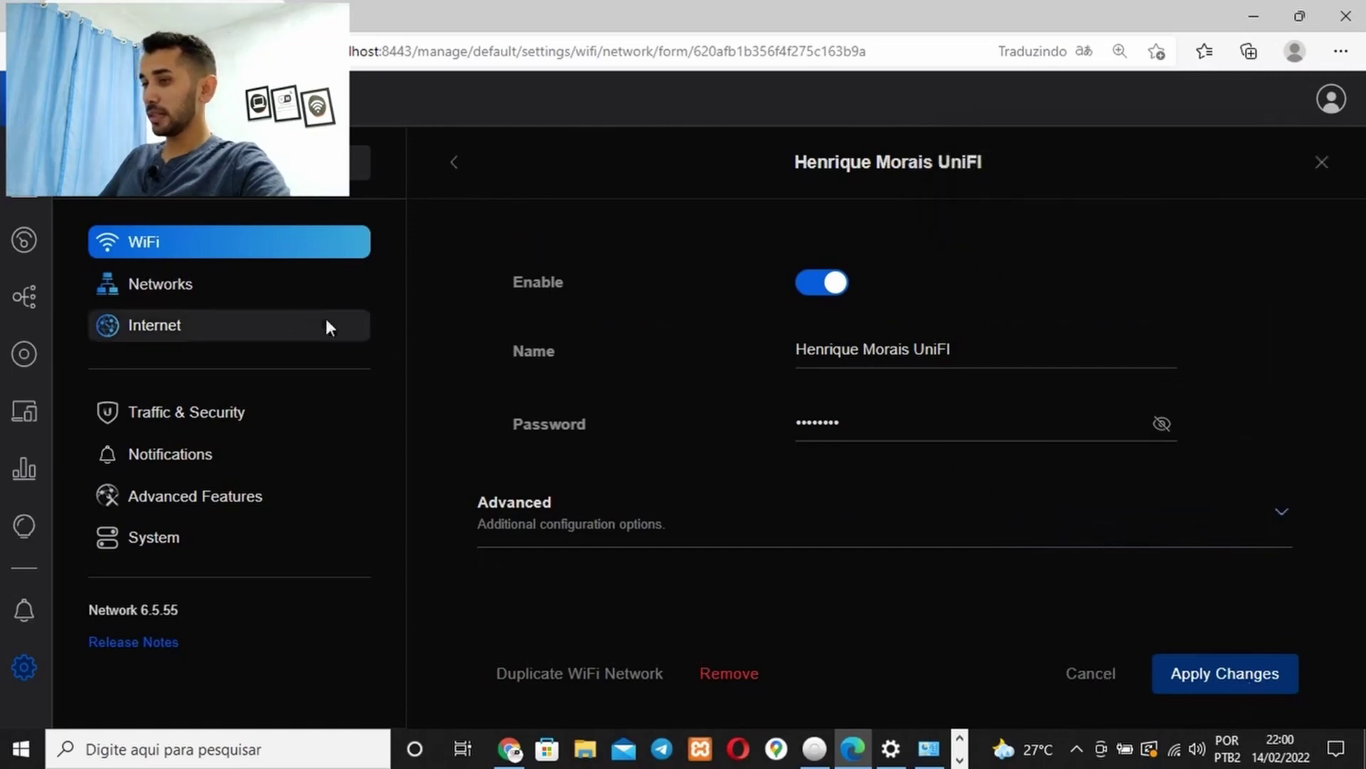
pyautogui.click(194, 255)
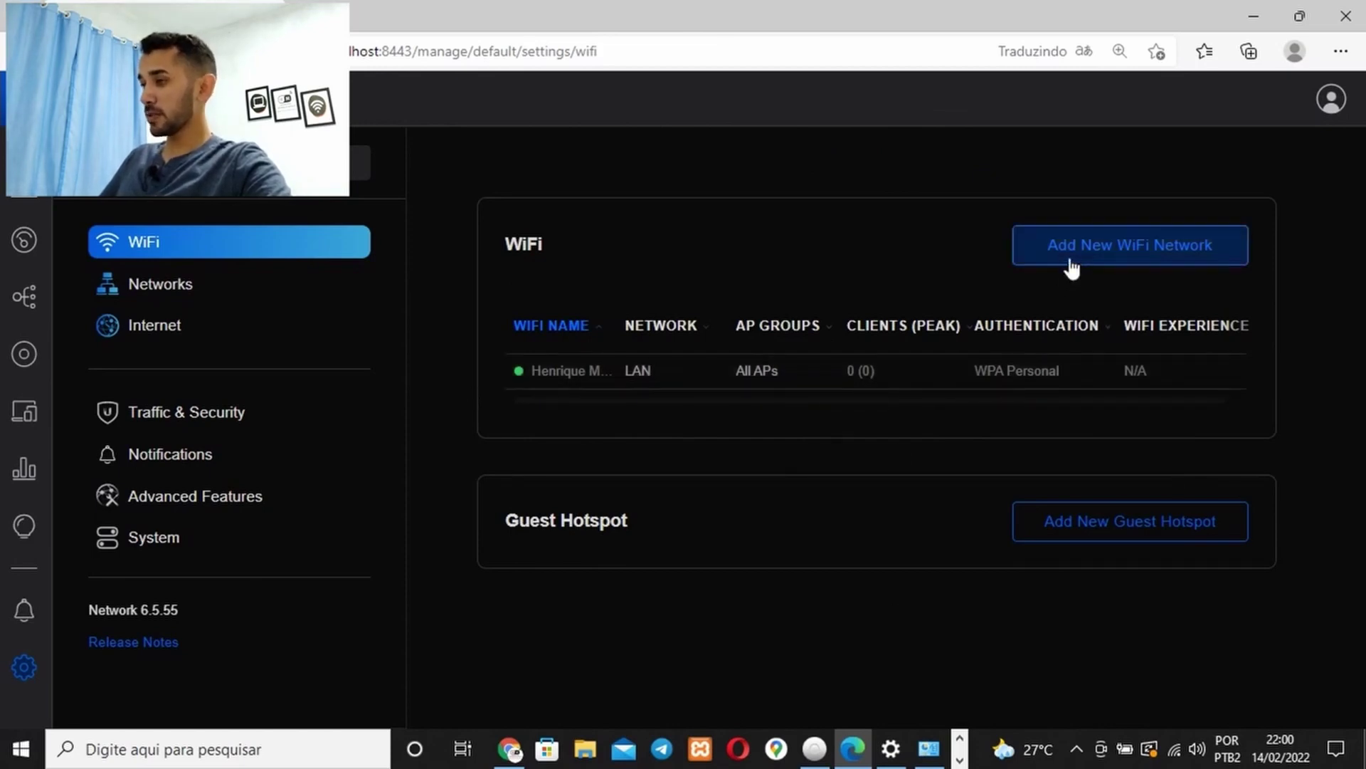
pyautogui.click(1129, 265)
pyautogui.click(819, 363)
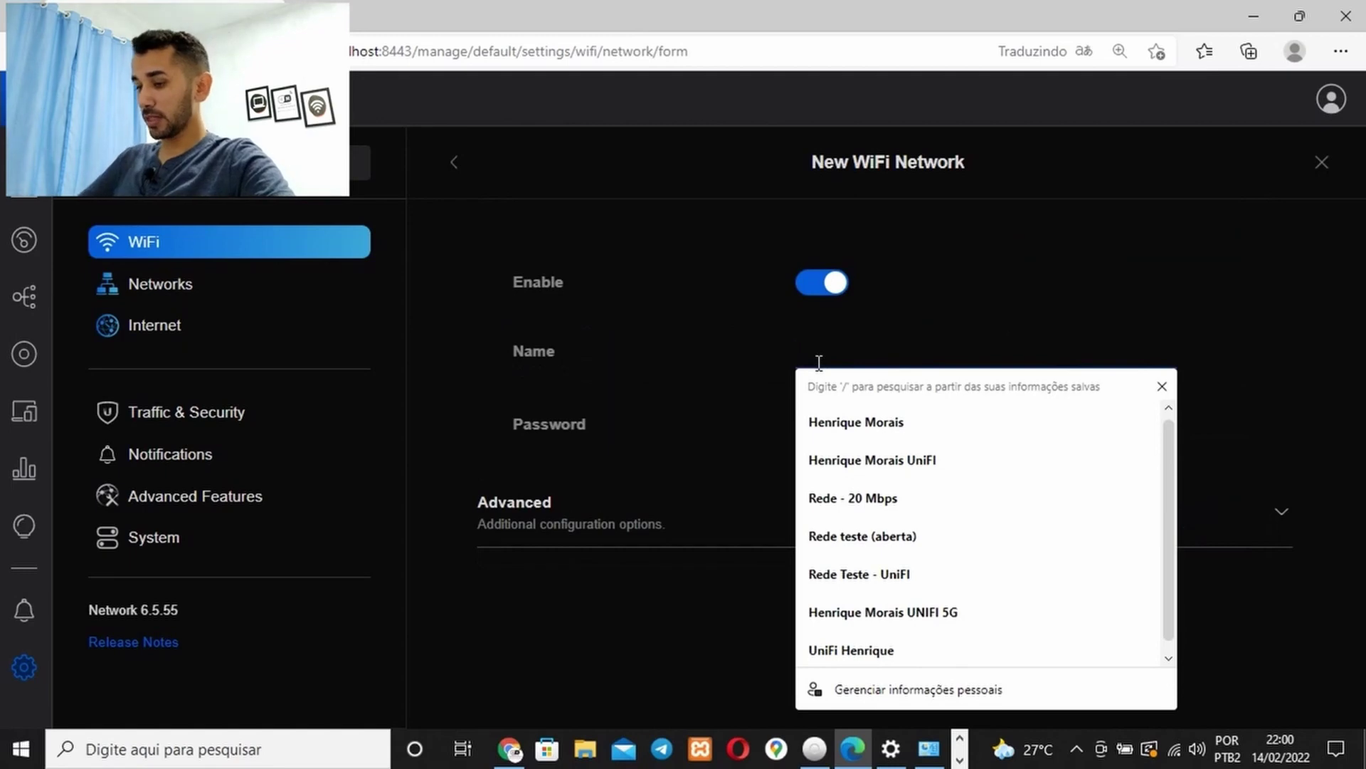
# Name the network 'WIFI Visitantes' and enter a password, lengthening it to 8+ characters
pyautogui.write('WIFI')
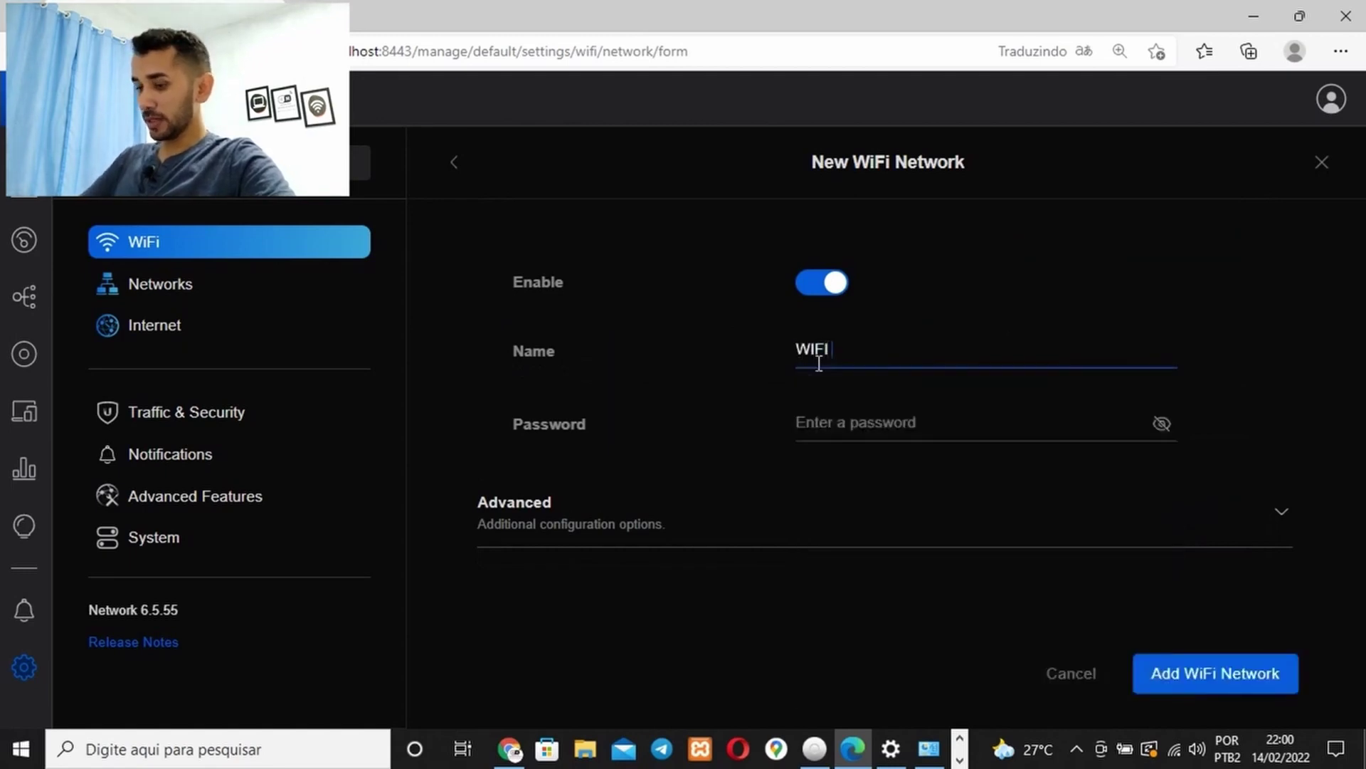
pyautogui.write(' Visitantes')
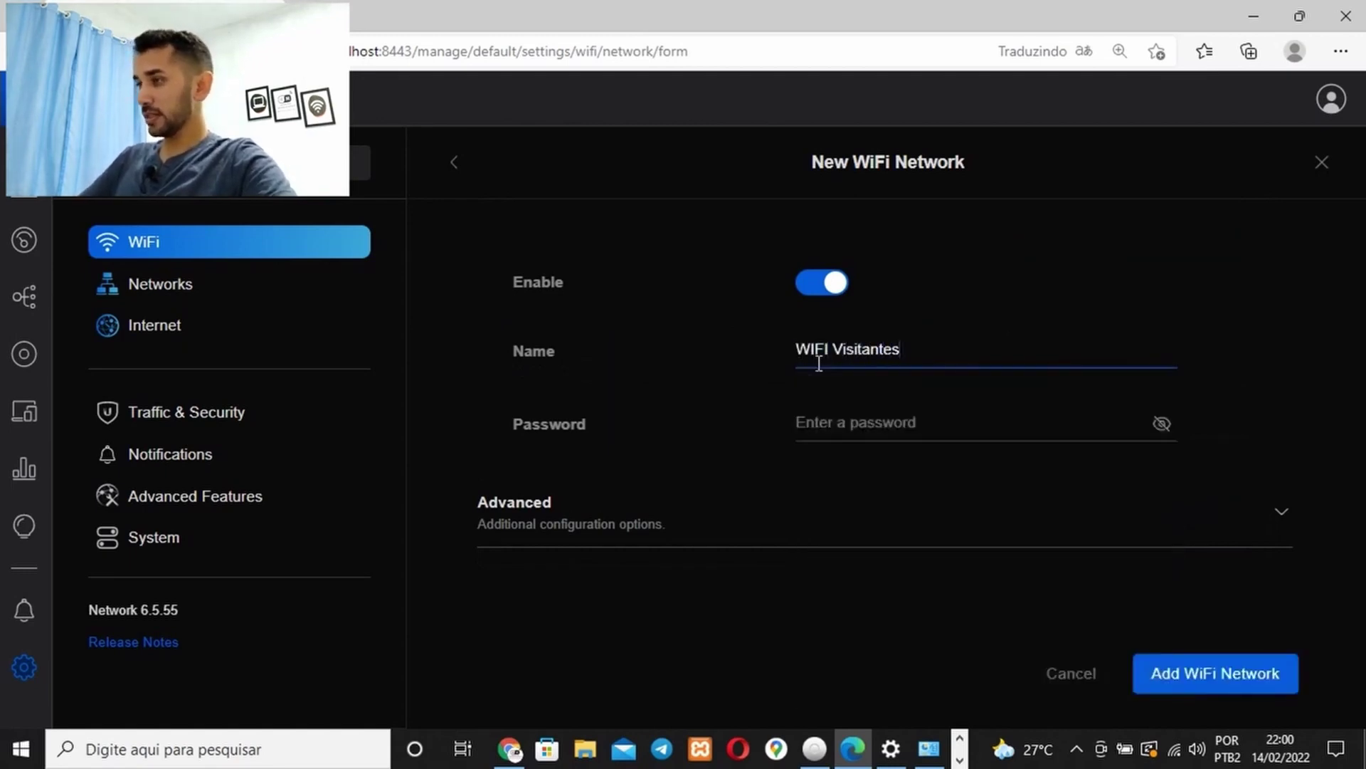
pyautogui.click(855, 431)
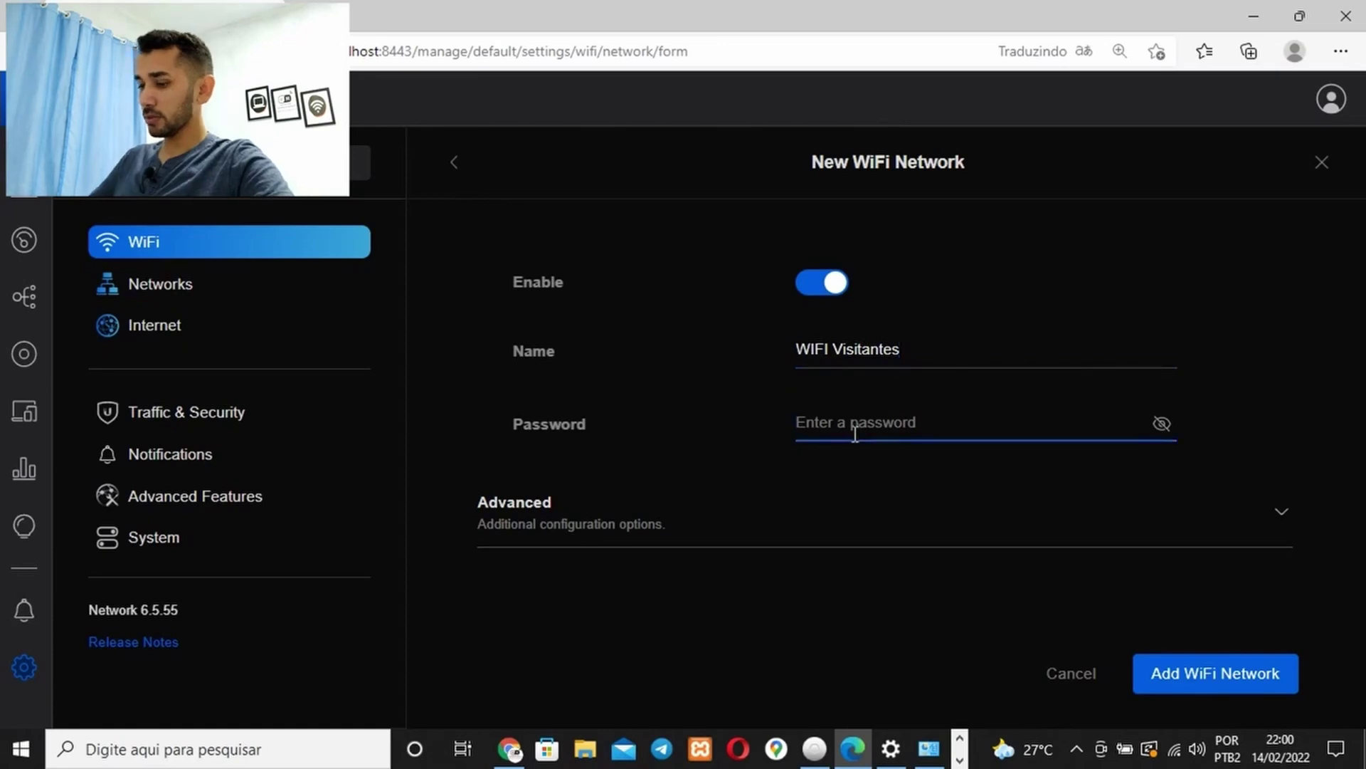
pyautogui.write('••')
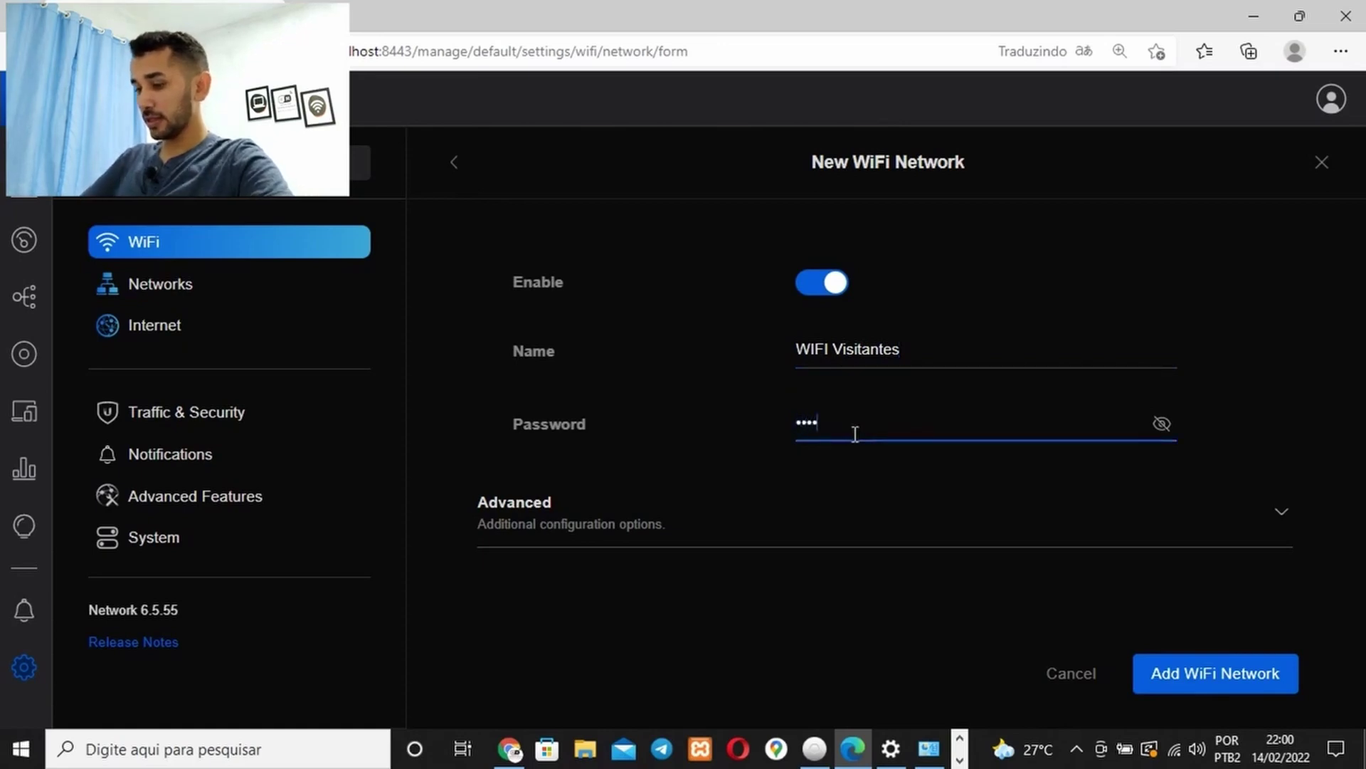
pyautogui.press('BackSpace')
pyautogui.press('BackSpace')
pyautogui.press('BackSpace')
pyautogui.write('••')
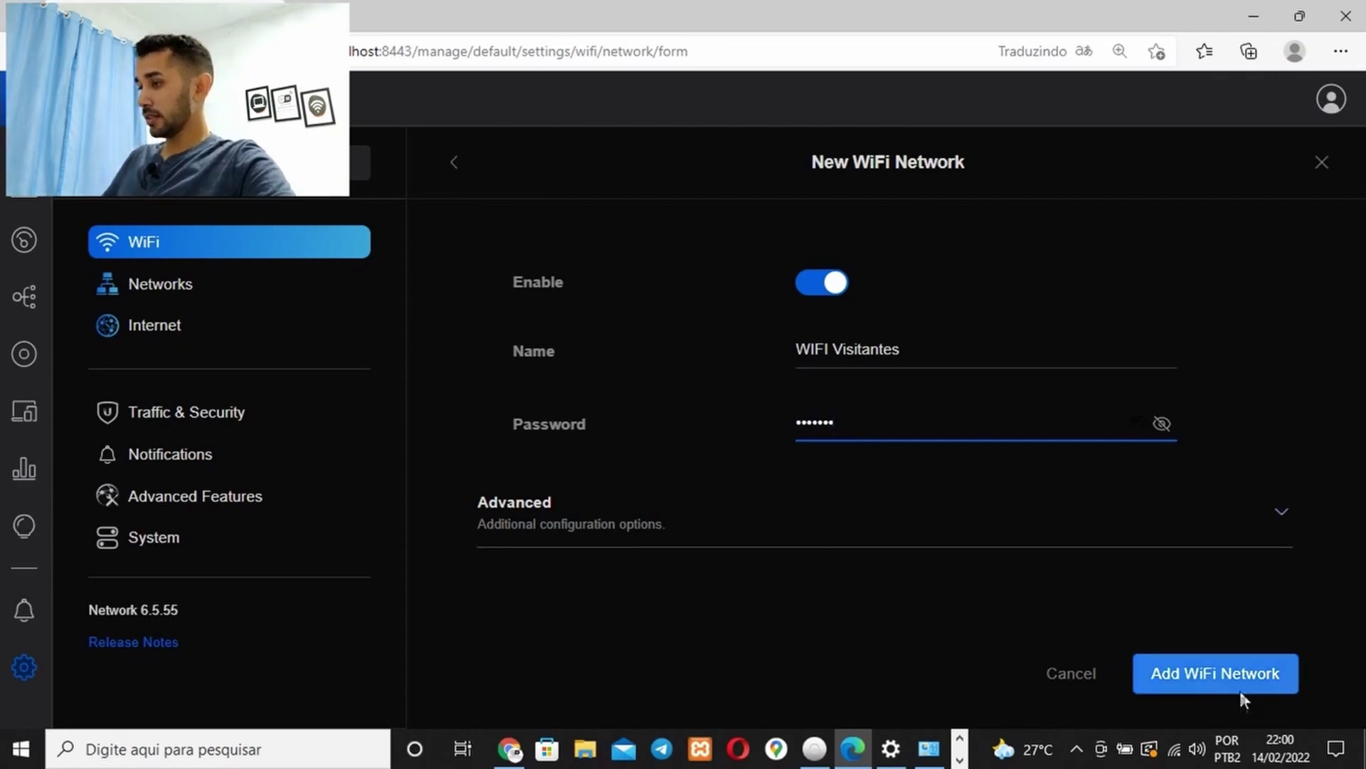
pyautogui.click(647, 523)
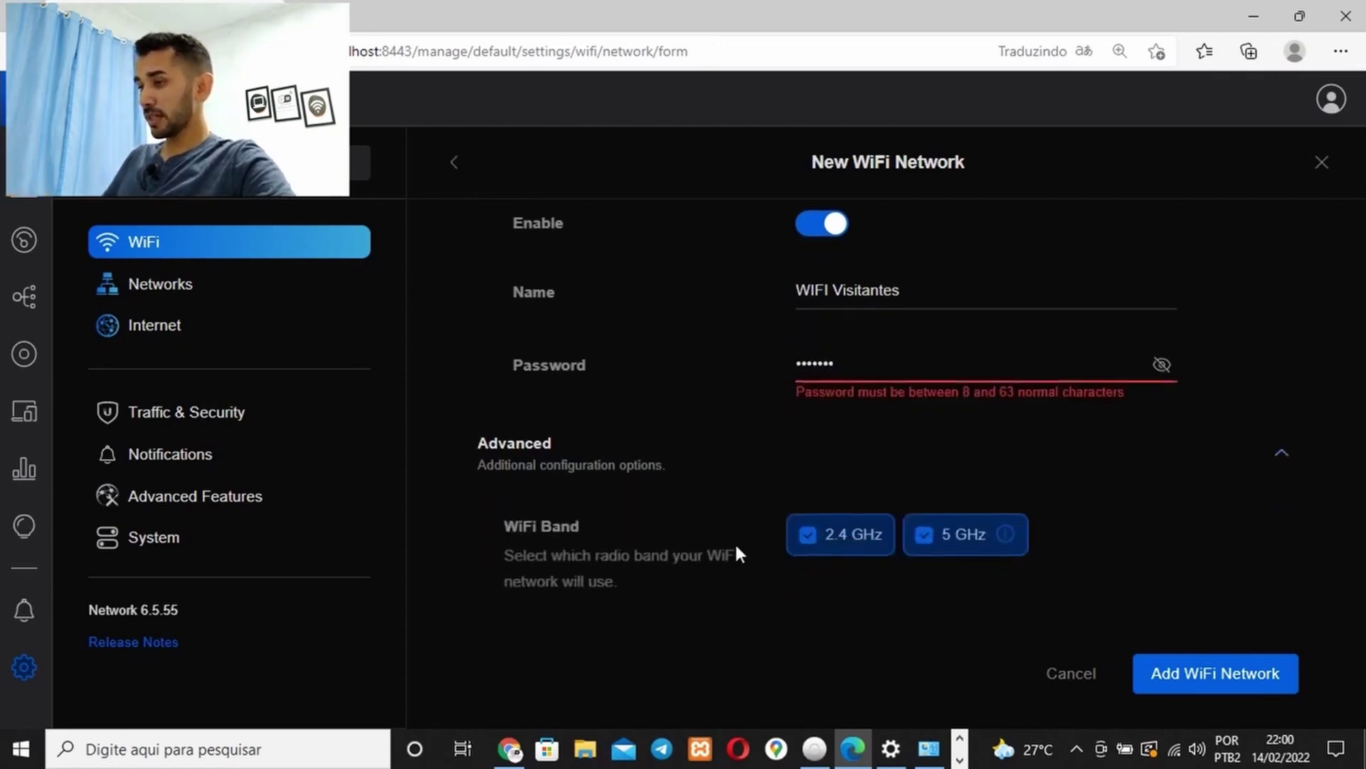
pyautogui.click(1161, 365)
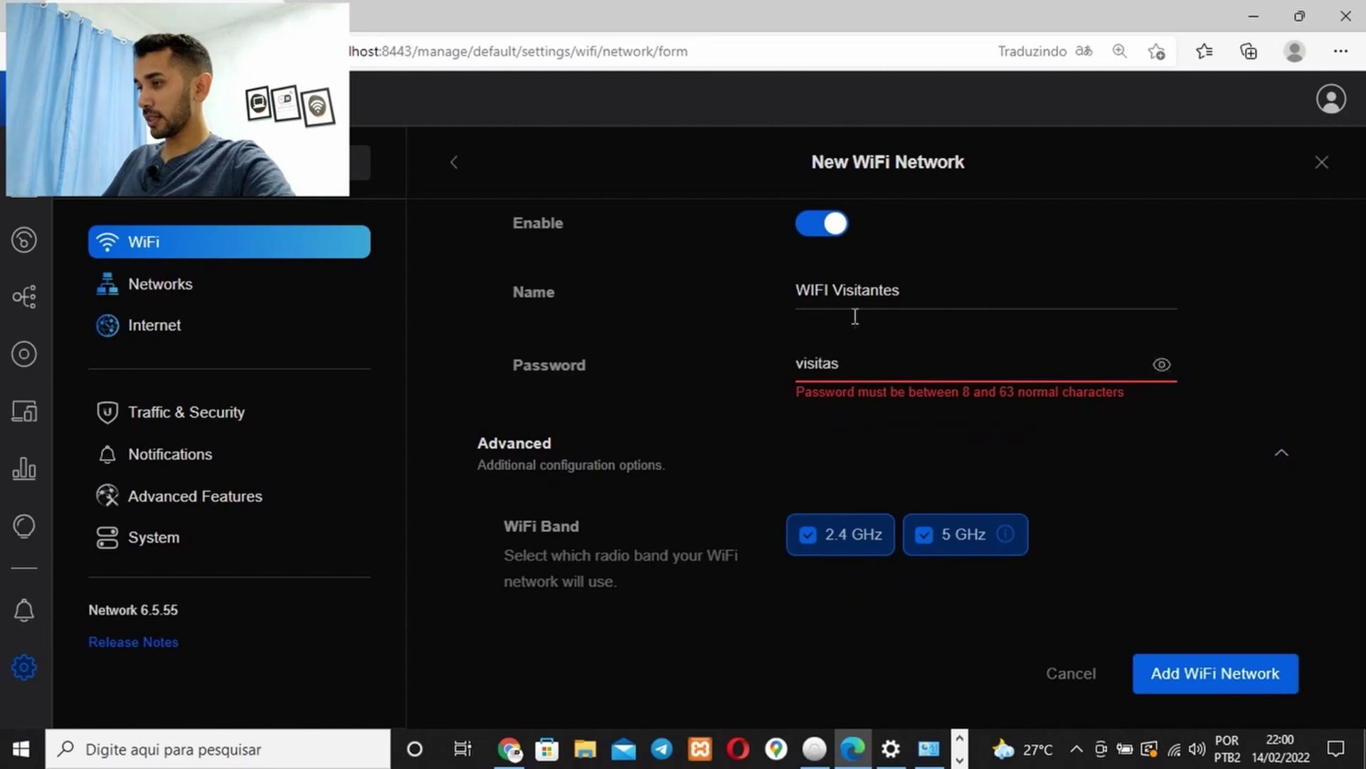
pyautogui.click(863, 368)
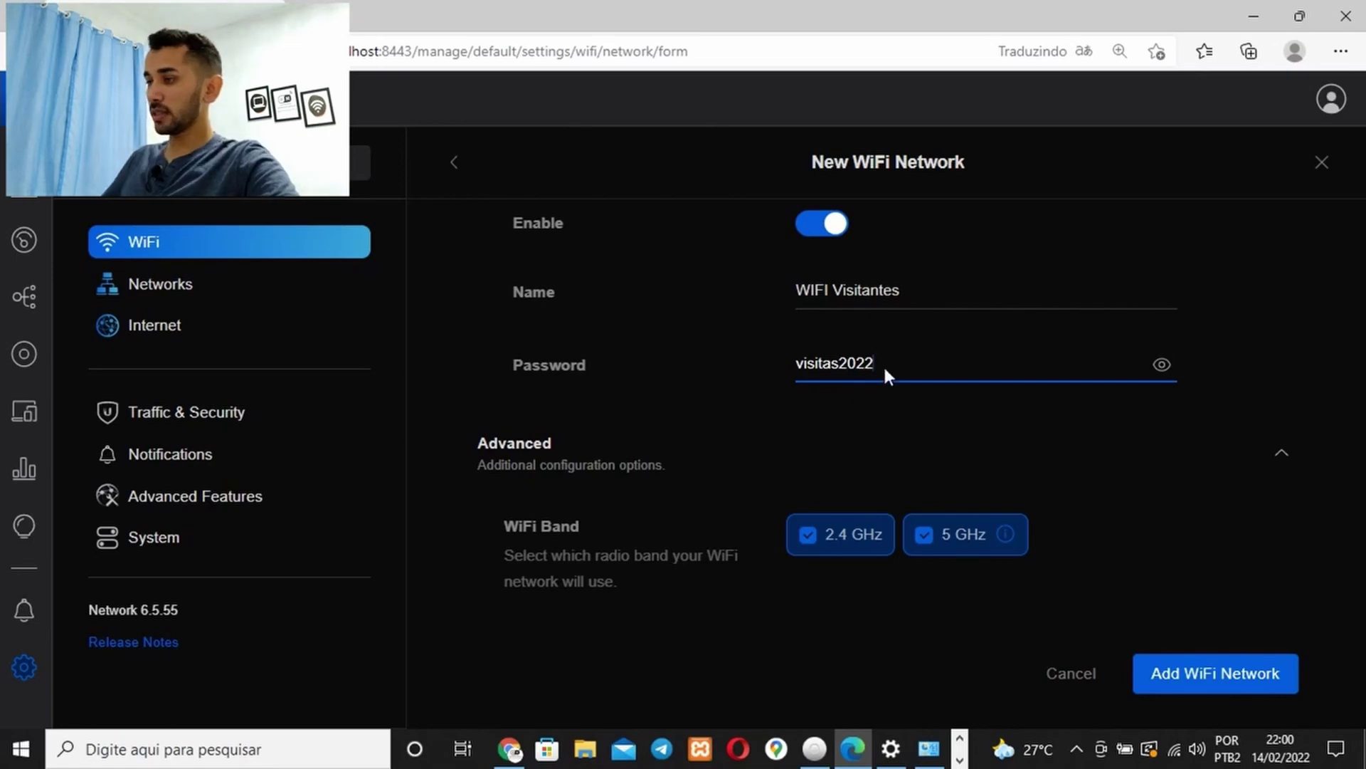
# Restrict WIFI Visitantes to 2.4 GHz, apply the Rede - 10 Mbps profile, and save it
pyautogui.scroll(-1, 1019, 408)
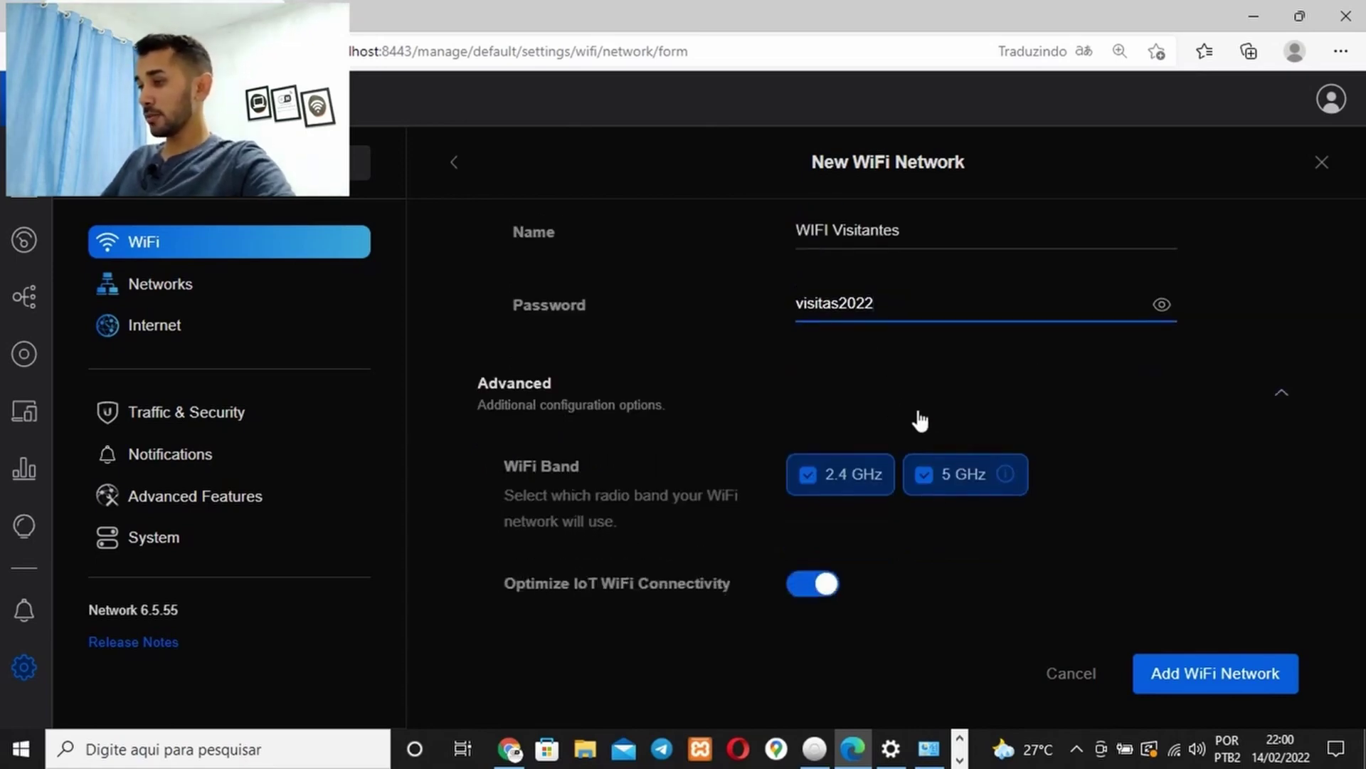
pyautogui.click(932, 477)
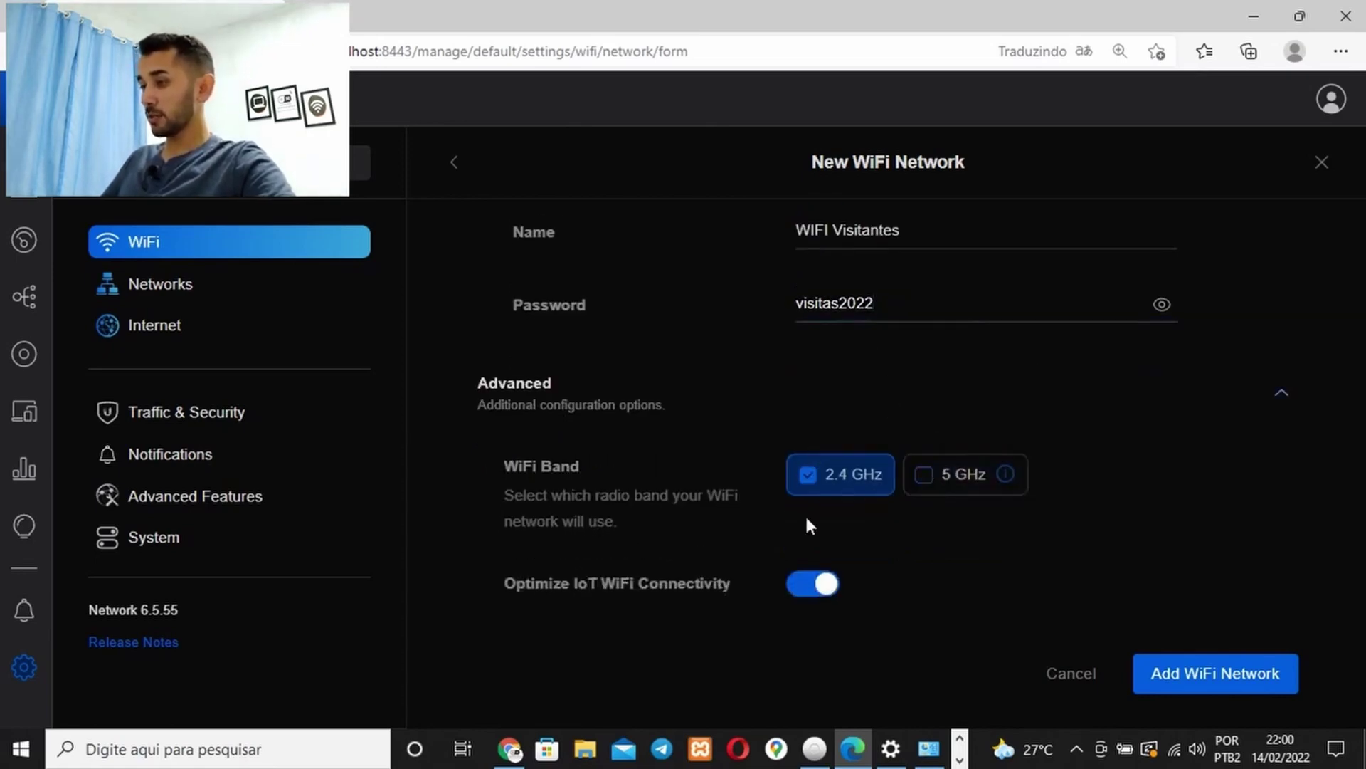
pyautogui.scroll(-6, 807, 520)
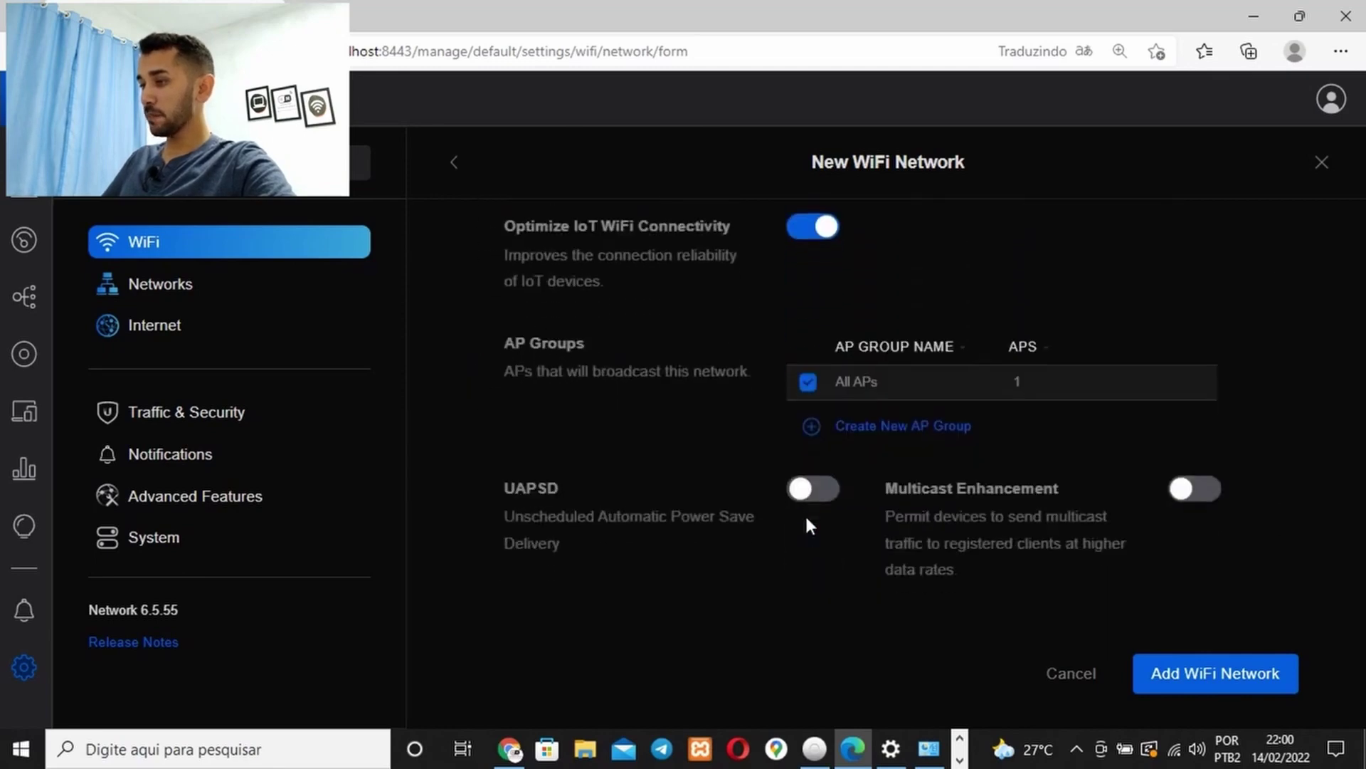
pyautogui.scroll(-10, 805, 514)
pyautogui.click(861, 380)
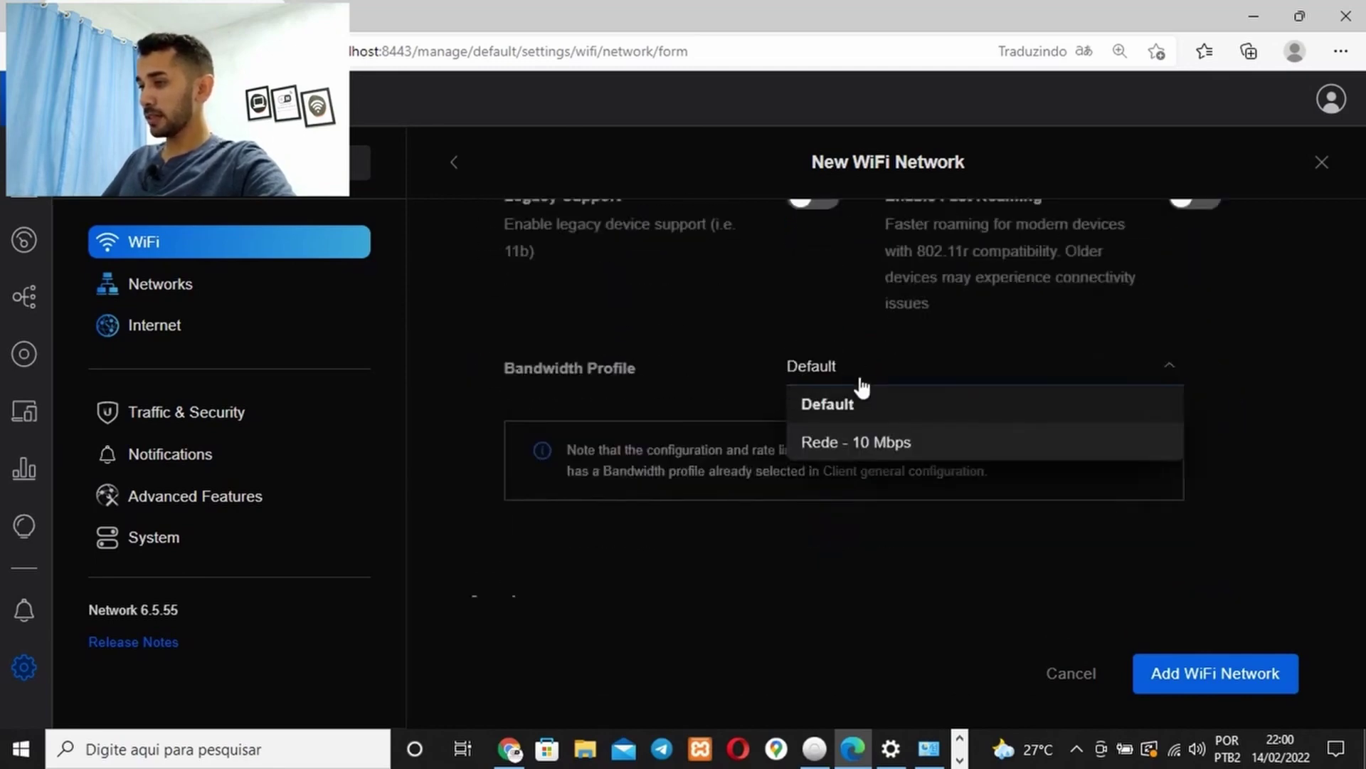
pyautogui.click(818, 442)
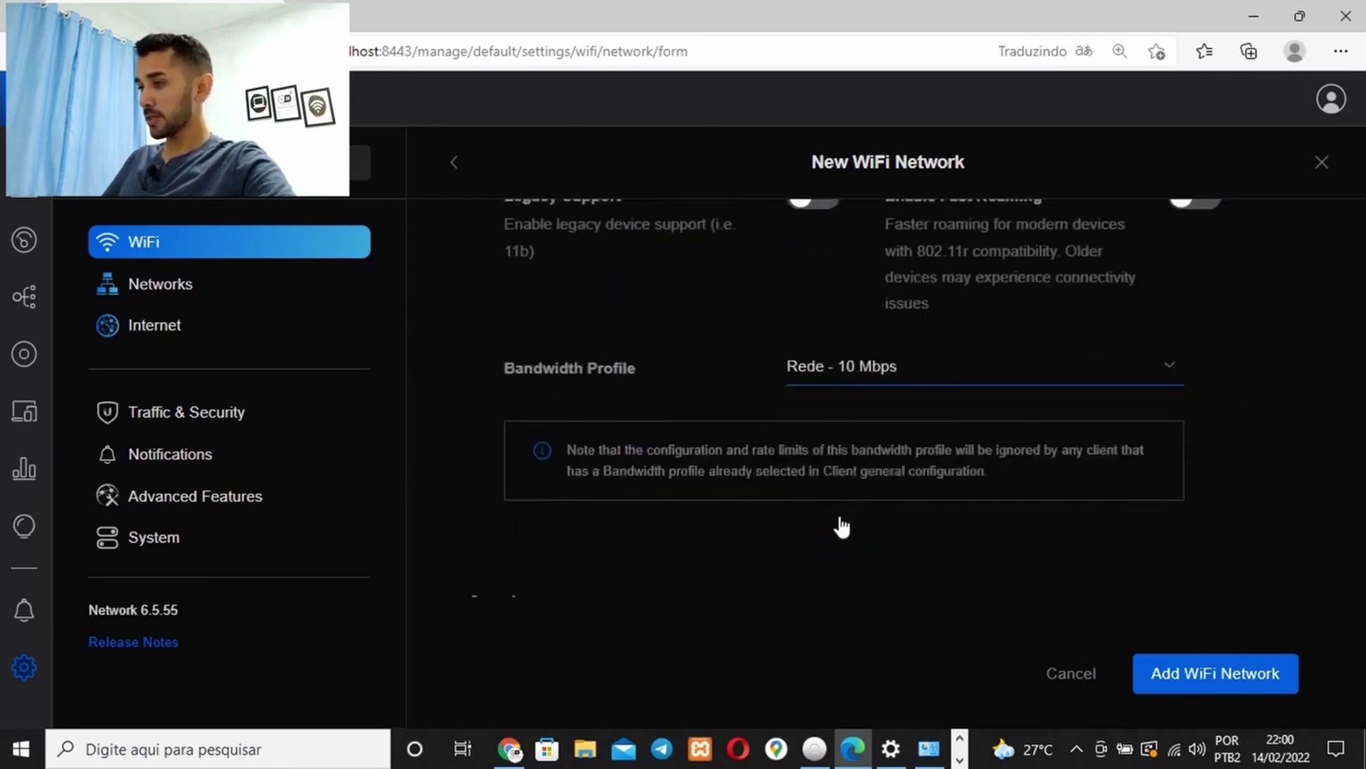
pyautogui.click(1179, 676)
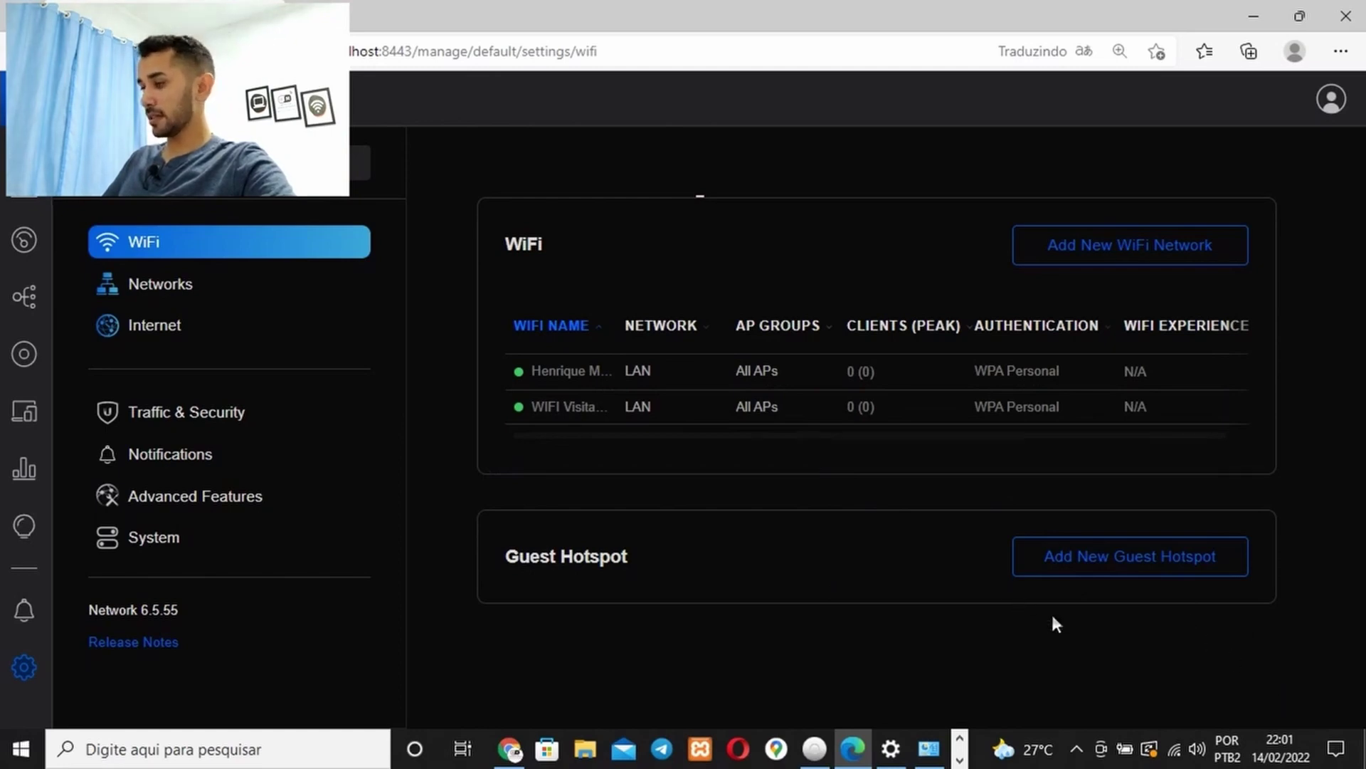
# Confirm the laptop sees WIFI Visitantes broadcasting, and open that network's settings in UniFi
pyautogui.click(1174, 747)
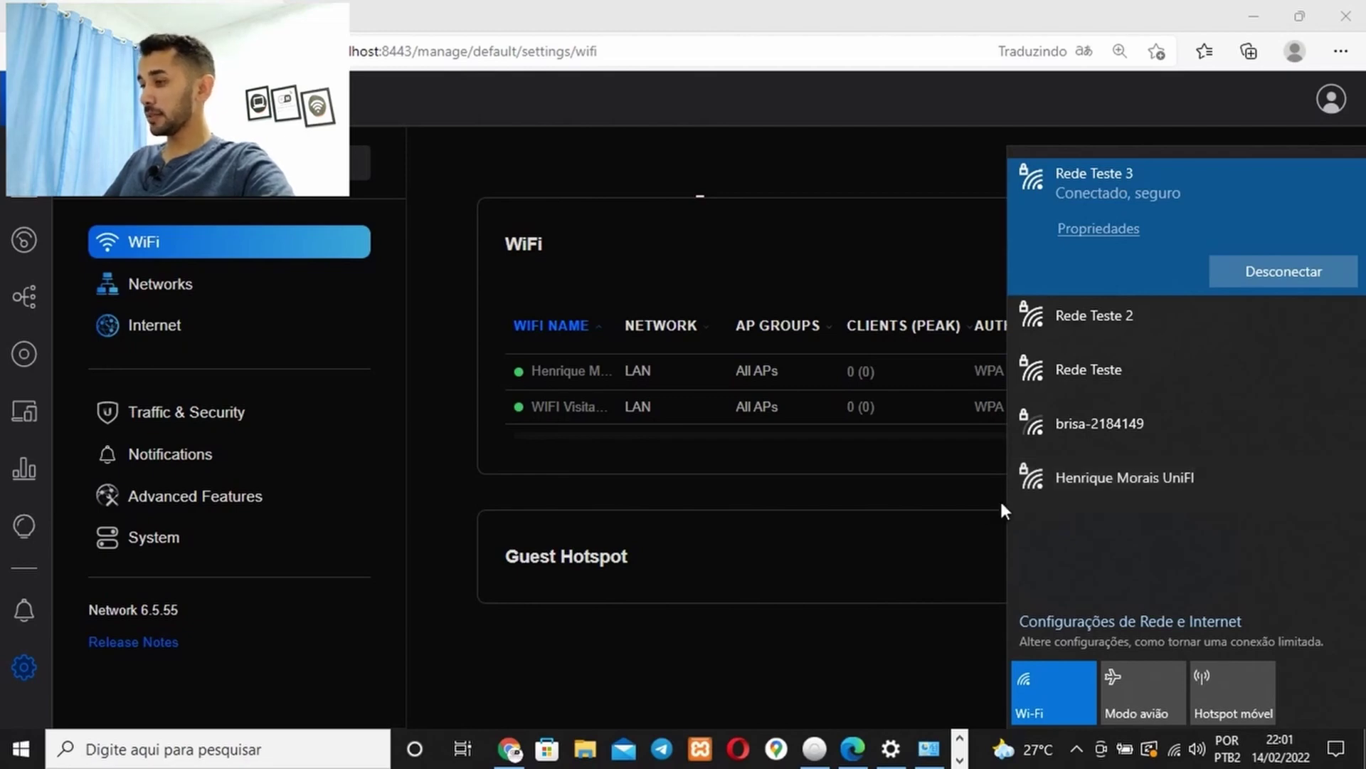
pyautogui.click(929, 483)
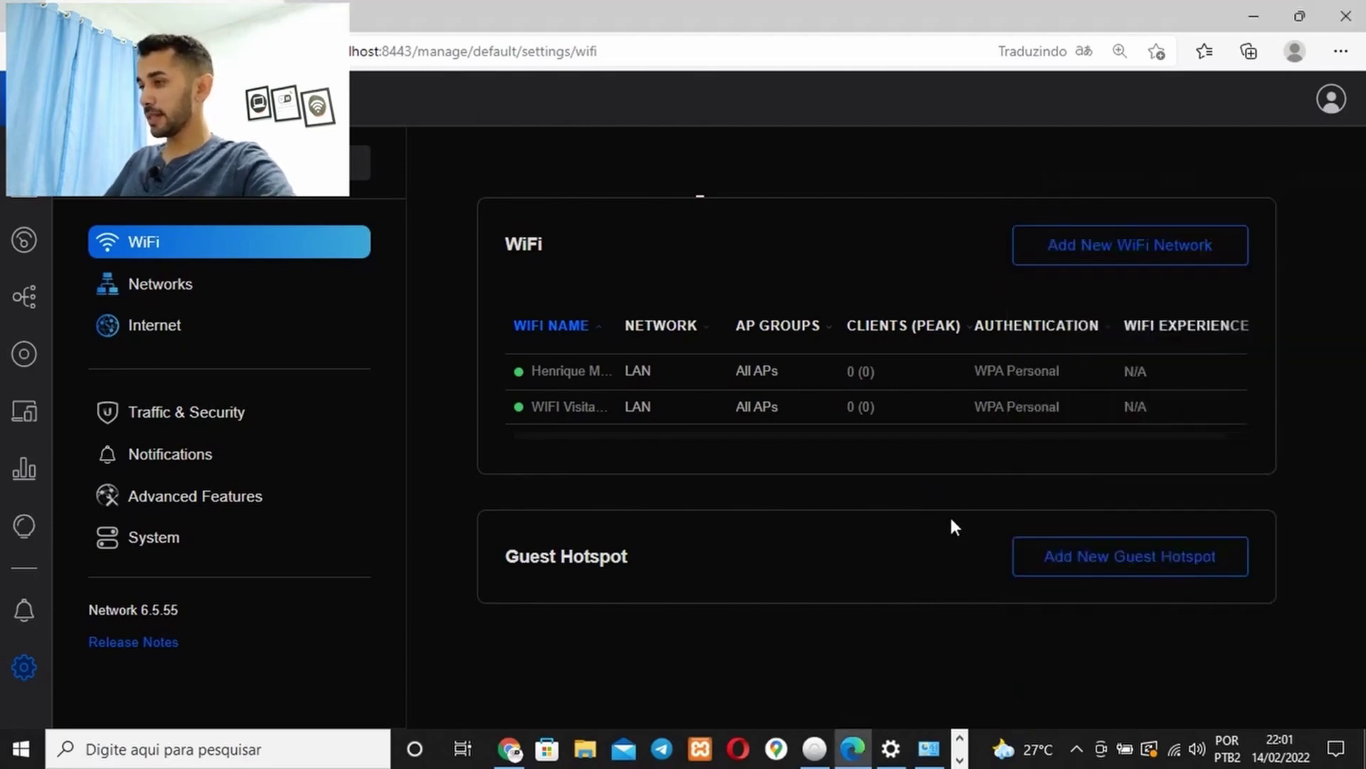
pyautogui.click(1017, 406)
pyautogui.click(1175, 748)
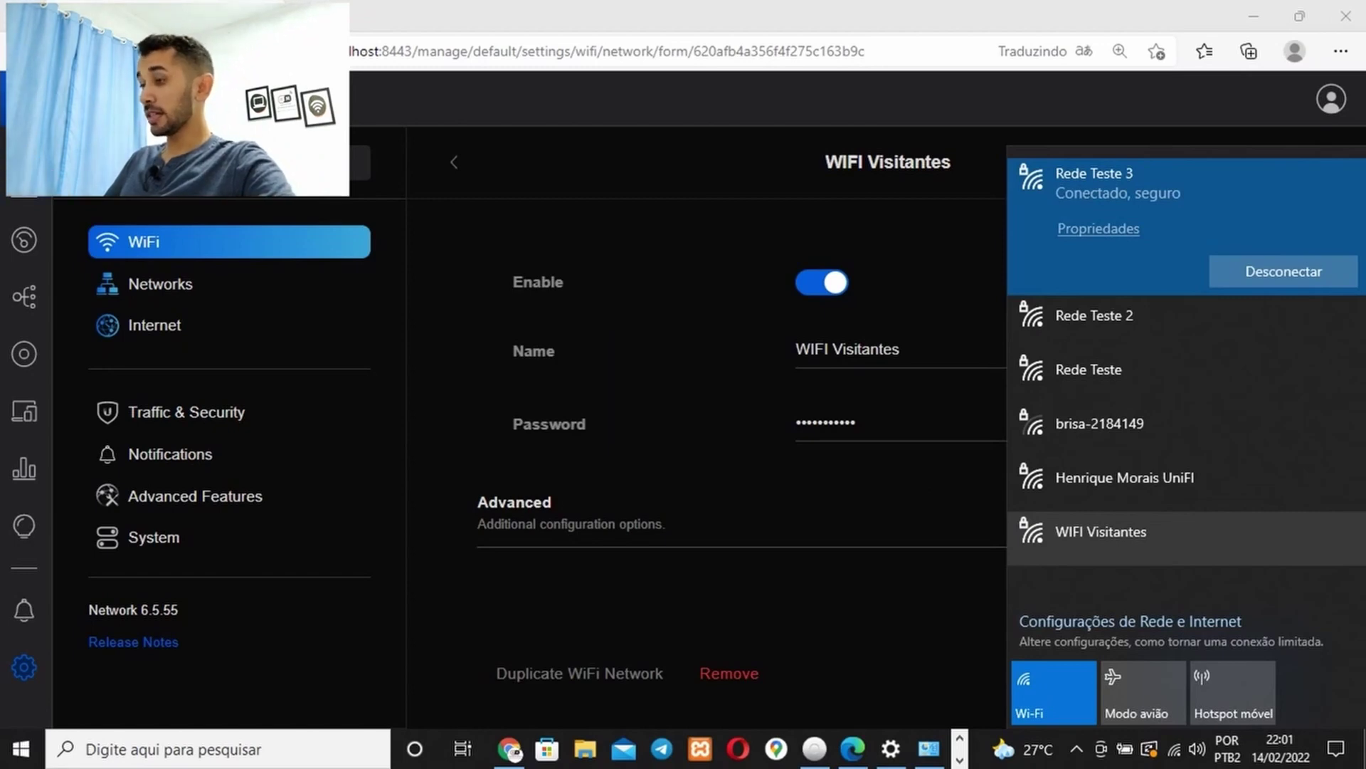
# Connect the laptop to WIFI Visitantes with its security key, allowing it to be discoverable
pyautogui.click(1101, 531)
pyautogui.click(1280, 540)
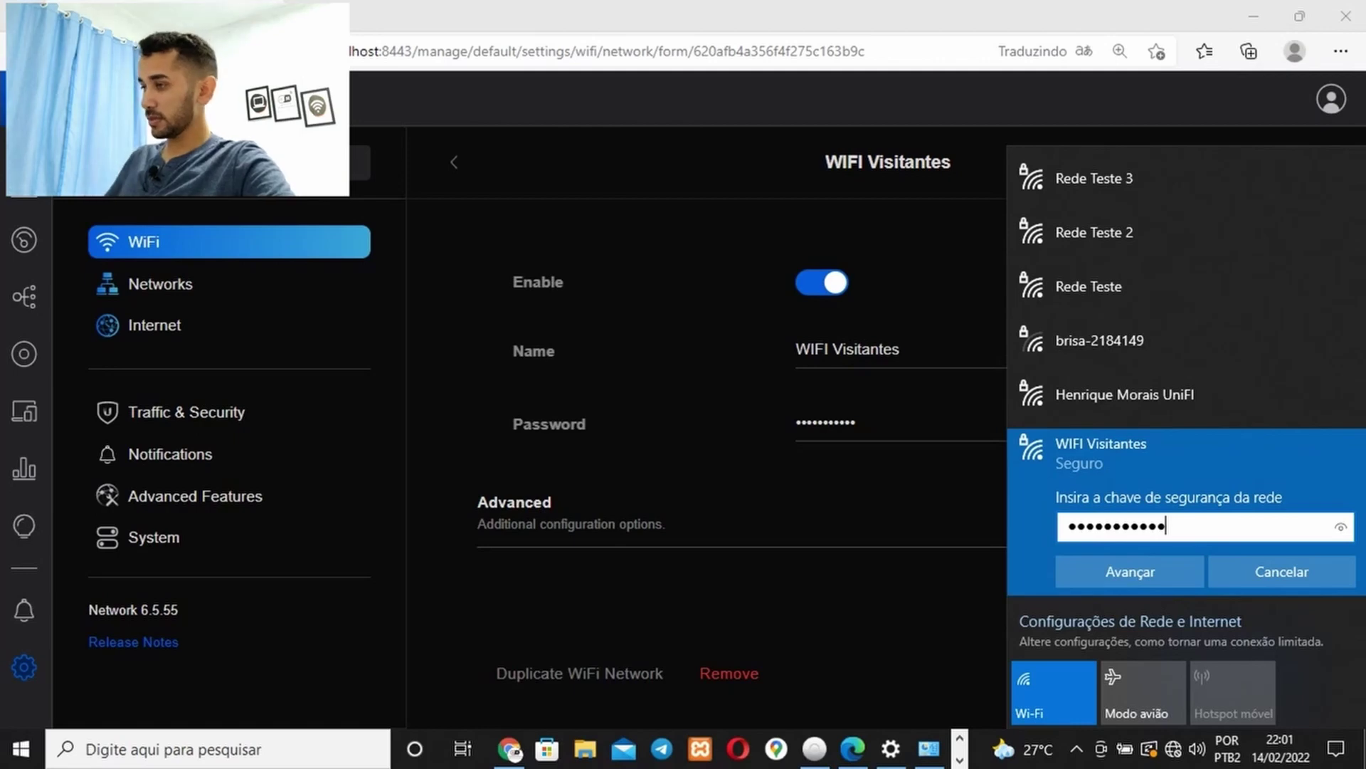
pyautogui.click(1130, 572)
pyautogui.click(1130, 575)
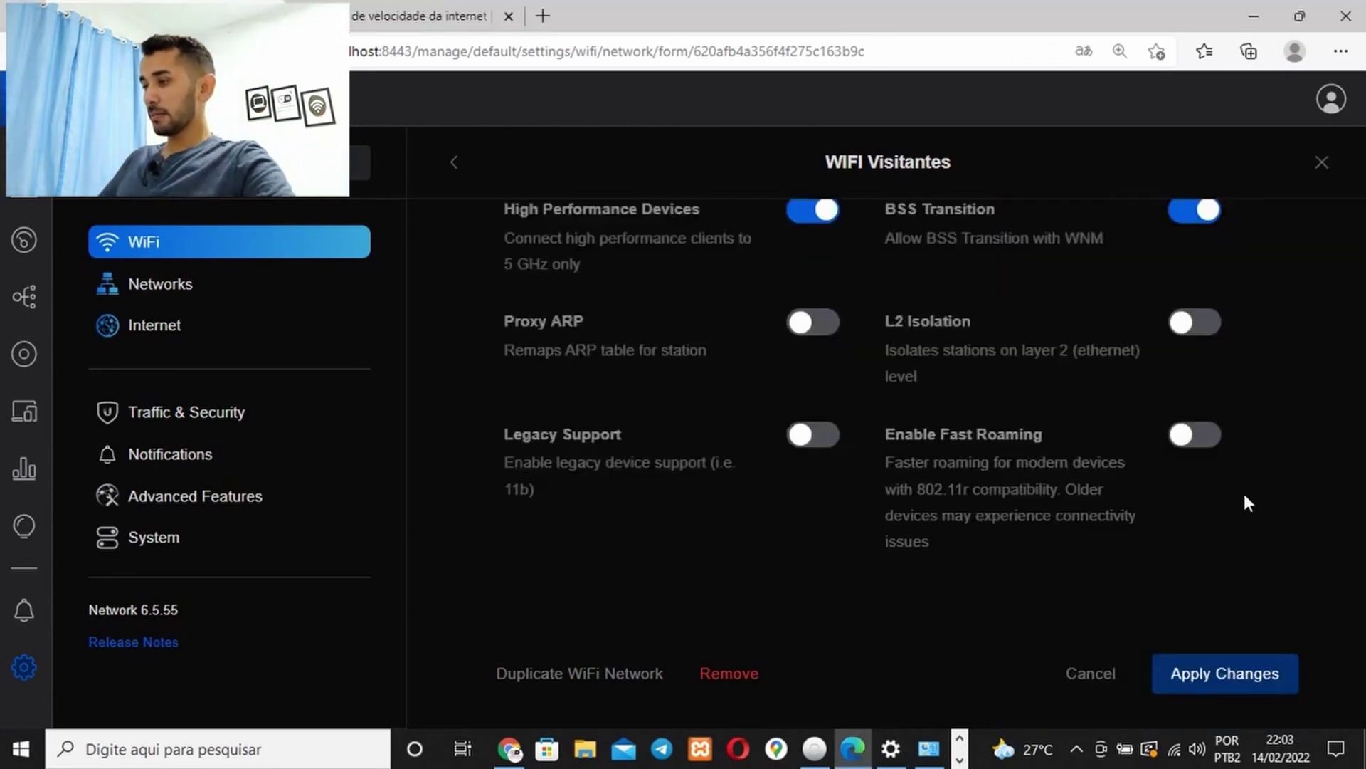
pyautogui.scroll(15, 1242, 489)
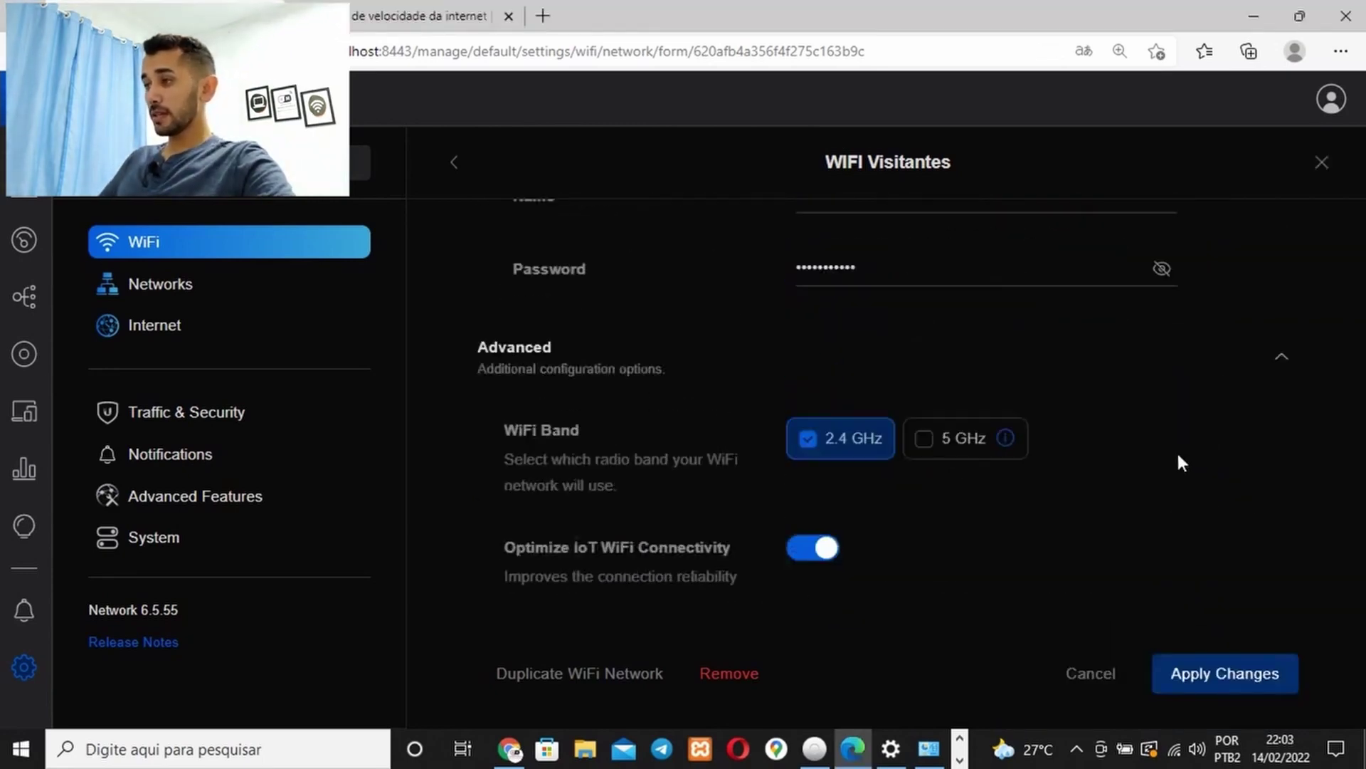